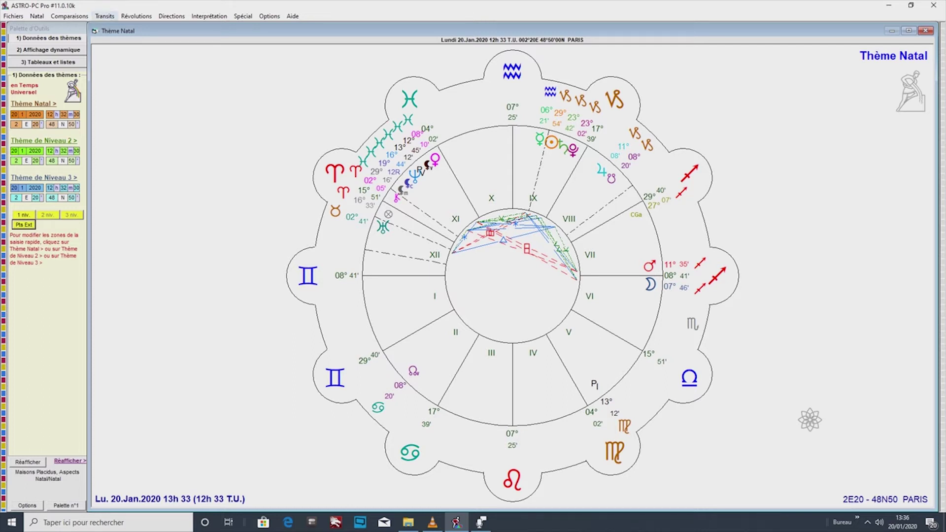
- Open the Aspectarian Transits/Transits search and include Saturne, Uranus, Neptune and Pluton plus the 120° and 60° aspects
{"action": "left_click", "coordinate": [105, 16]}
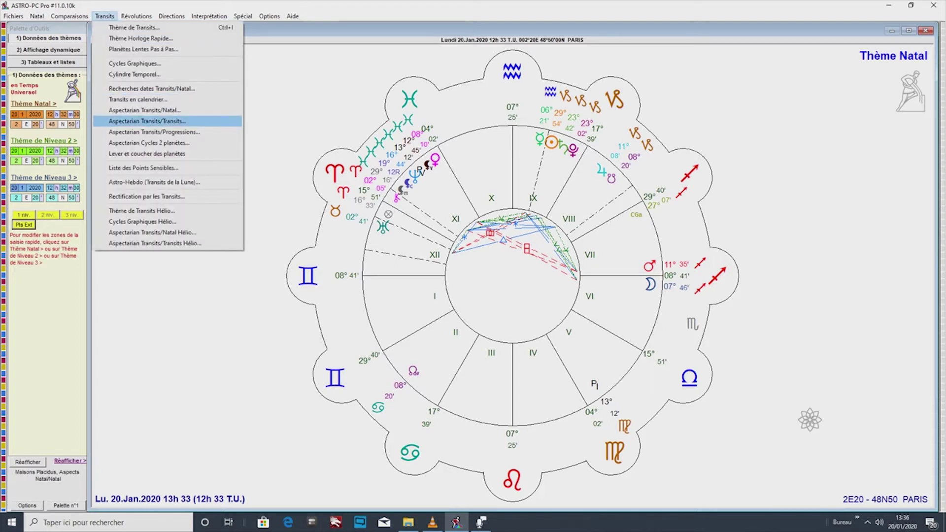
{"action": "left_click", "coordinate": [147, 120]}
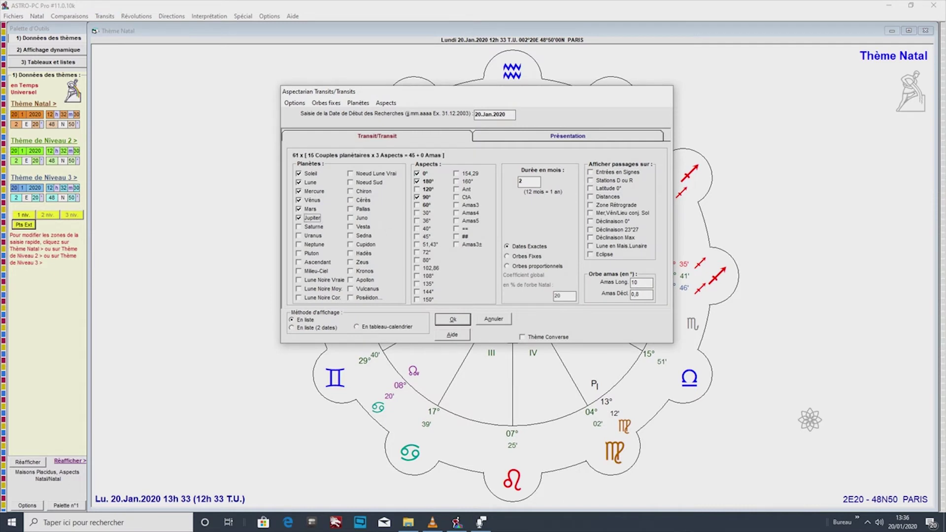
{"action": "left_click", "coordinate": [299, 226]}
{"action": "left_click", "coordinate": [298, 235]}
{"action": "left_click", "coordinate": [299, 244]}
{"action": "left_click", "coordinate": [299, 253]}
{"action": "left_click", "coordinate": [417, 189]}
{"action": "left_click", "coordinate": [417, 205]}
- Run the transit search from 01/01/2020 over 12 months with Entrées en Signes included
{"action": "left_click", "coordinate": [494, 114]}
{"action": "type", "text": "01/01/2020"}
{"action": "left_click", "coordinate": [528, 181]}
{"action": "type", "text": "12"}
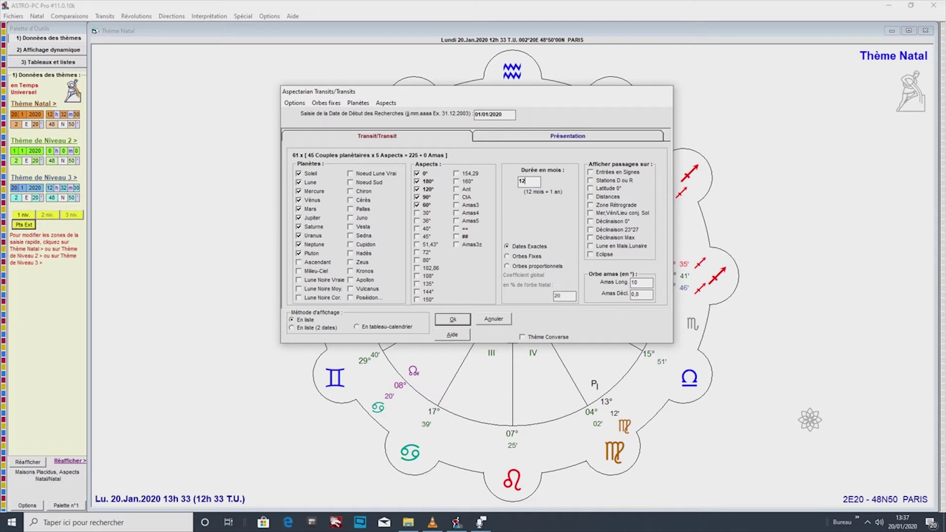
{"action": "left_click", "coordinate": [590, 172]}
{"action": "key", "text": "Return"}
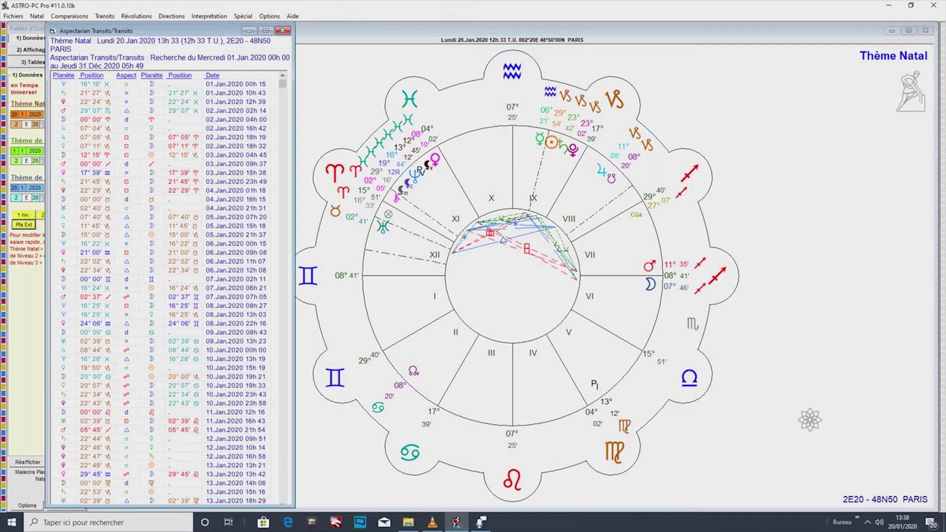
- Export the Aspectarian Transits/Transits list to Excel and maximize the workbook window
{"action": "left_click", "coordinate": [63, 120]}
{"action": "left_click", "coordinate": [236, 119]}
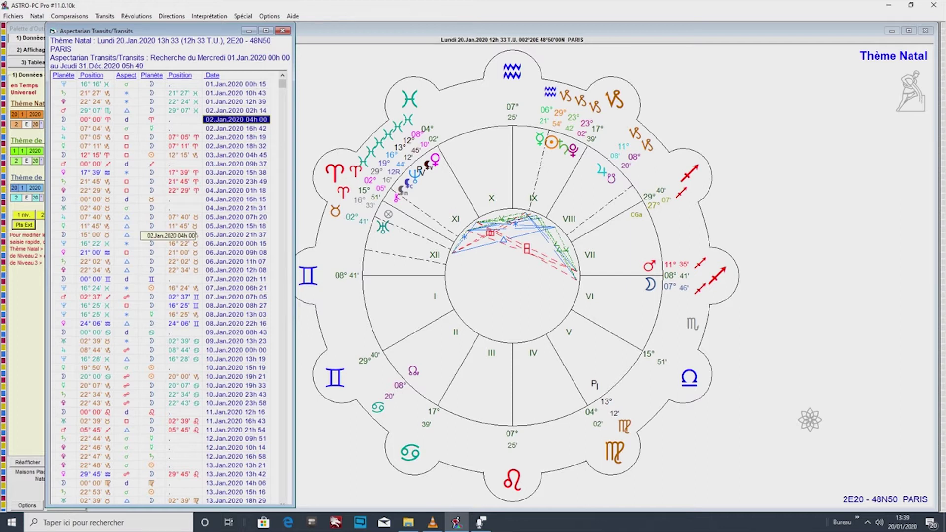
{"action": "right_click", "coordinate": [161, 216]}
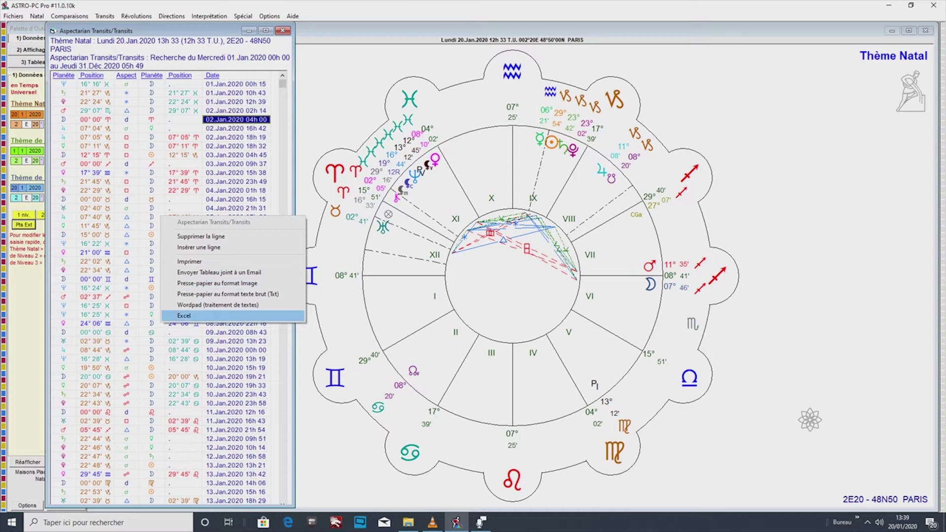
{"action": "left_click", "coordinate": [183, 315]}
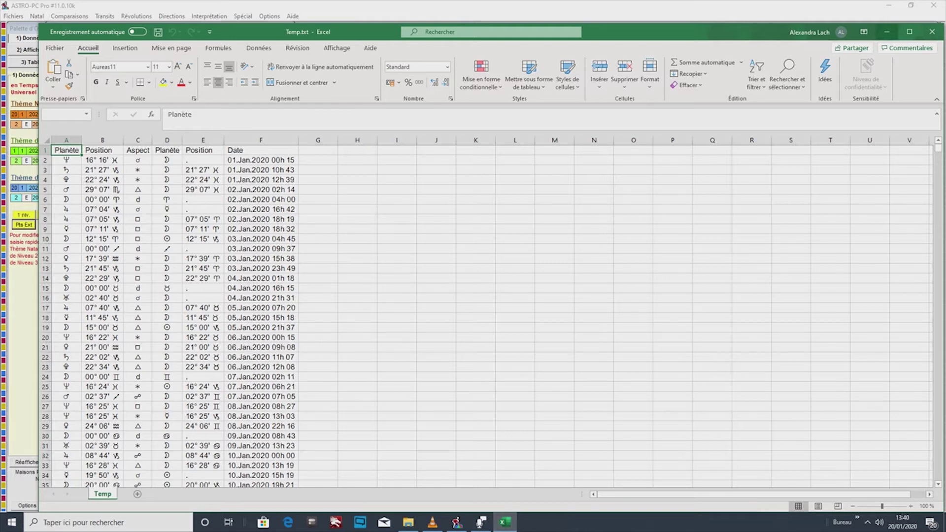
{"action": "left_click", "coordinate": [909, 32]}
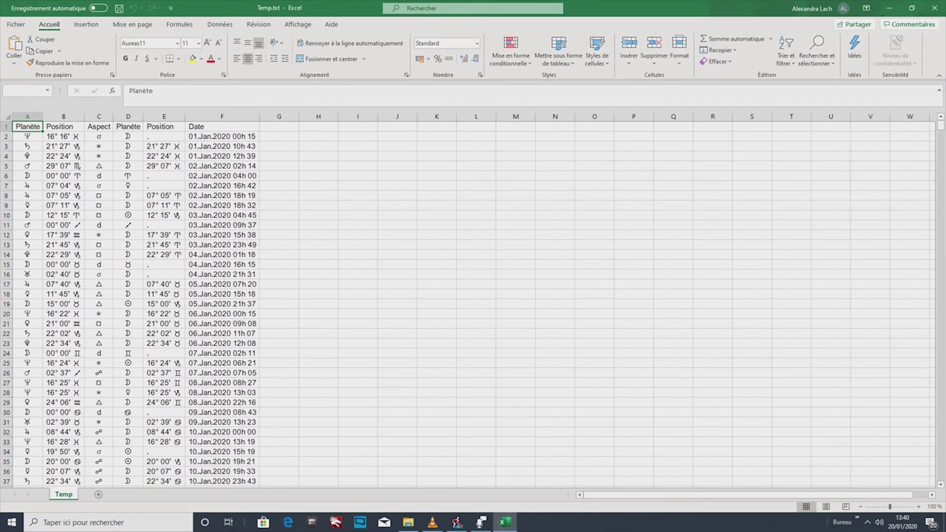
{"action": "mouse_move", "coordinate": [940, 126]}
{"action": "left_mouse_down"}
{"action": "mouse_move", "coordinate": [940, 476]}
{"action": "mouse_move", "coordinate": [940, 125]}
{"action": "left_mouse_up"}
- Delete the header row from the exported transit sheet
{"action": "left_click", "coordinate": [6, 126]}
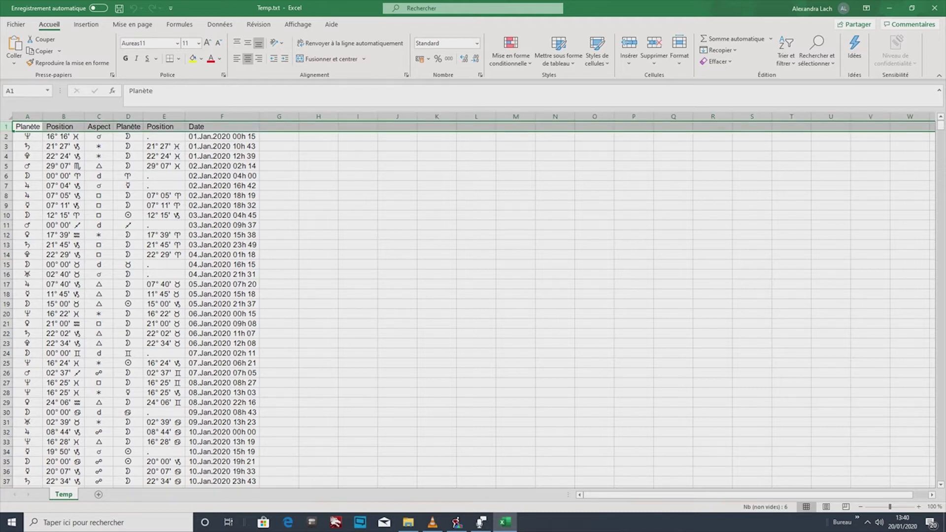
{"action": "right_click", "coordinate": [64, 126]}
{"action": "left_click", "coordinate": [89, 222]}
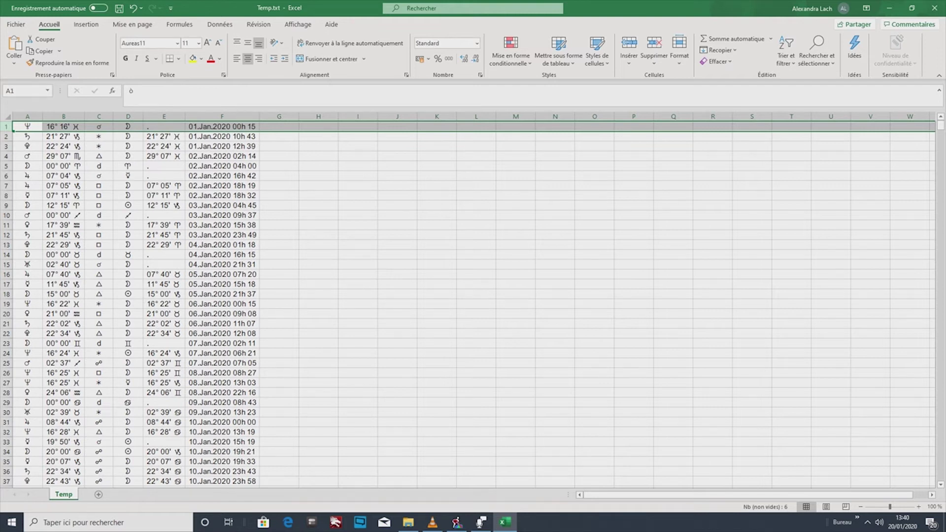
- Color the text of row 5, the Moon's entry into Aries on 02.Jan.2020, light blue
{"action": "left_click", "coordinate": [6, 166]}
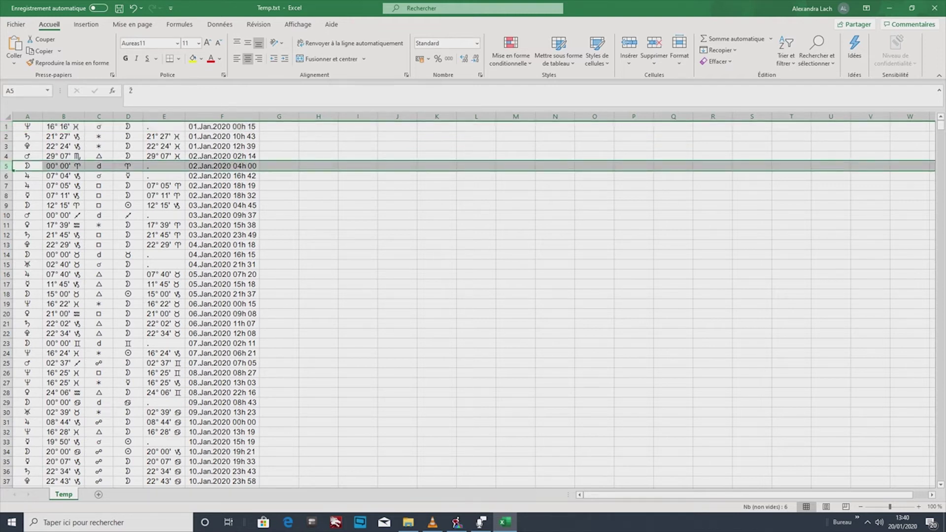
{"action": "left_click", "coordinate": [219, 58]}
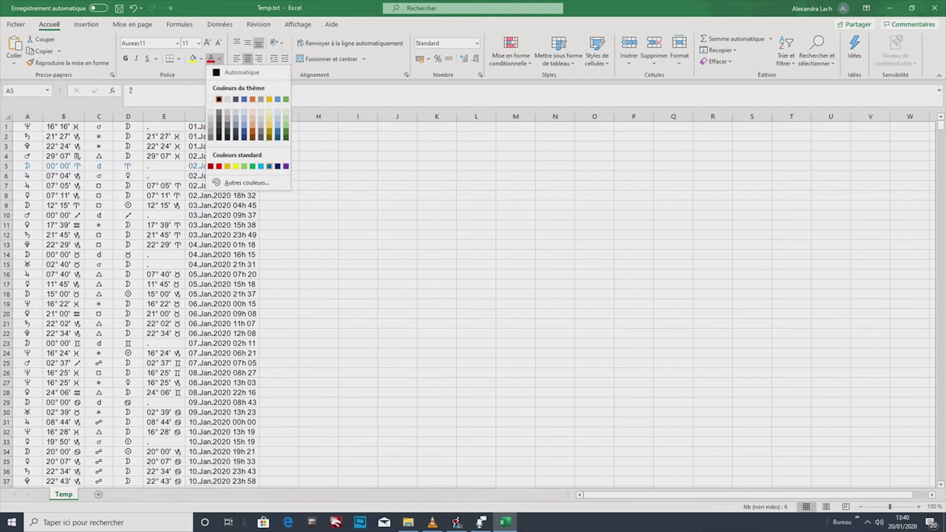
{"action": "left_click", "coordinate": [269, 166]}
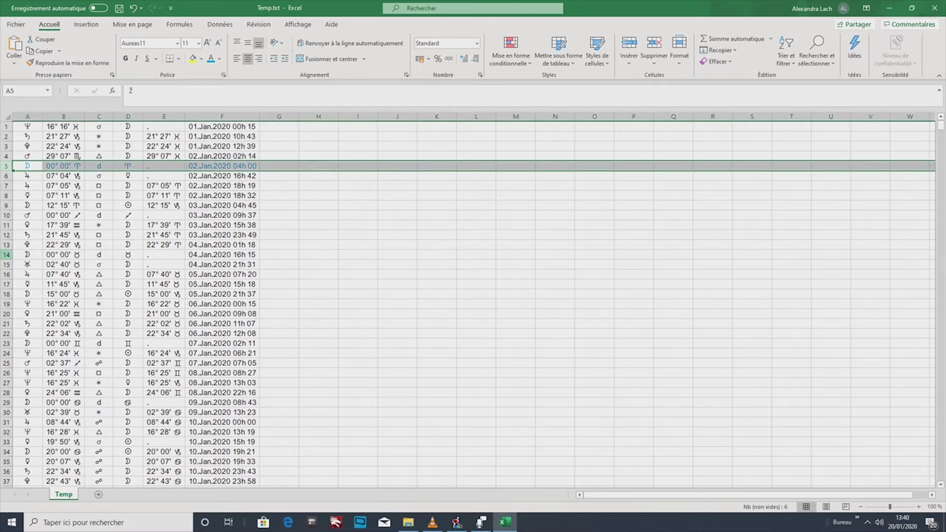
- Apply the same light blue font color to the Moon sign-entry rows 14, 23, 29 and 38
{"action": "left_click", "coordinate": [6, 254]}
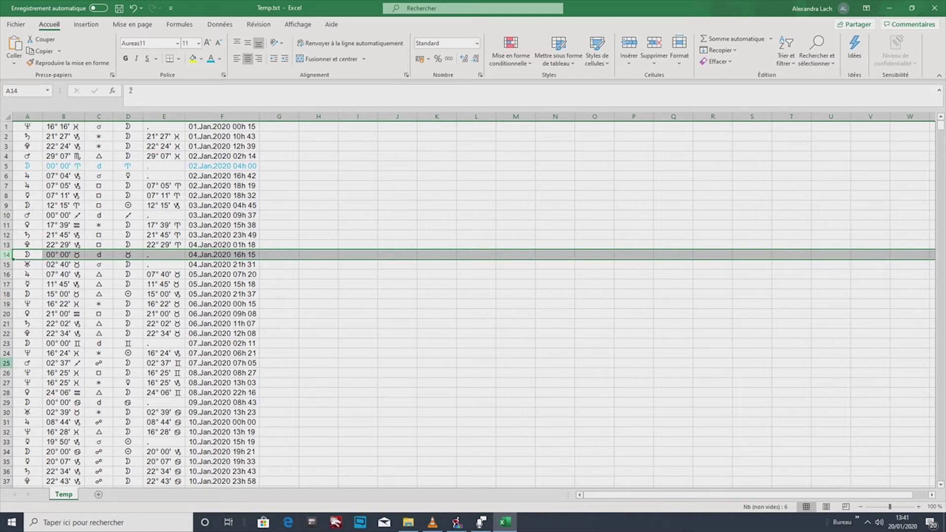
{"action": "left_click", "coordinate": [6, 343], "text": "ctrl"}
{"action": "scroll", "coordinate": [6, 343], "scroll_direction": "down", "scroll_amount": 1}
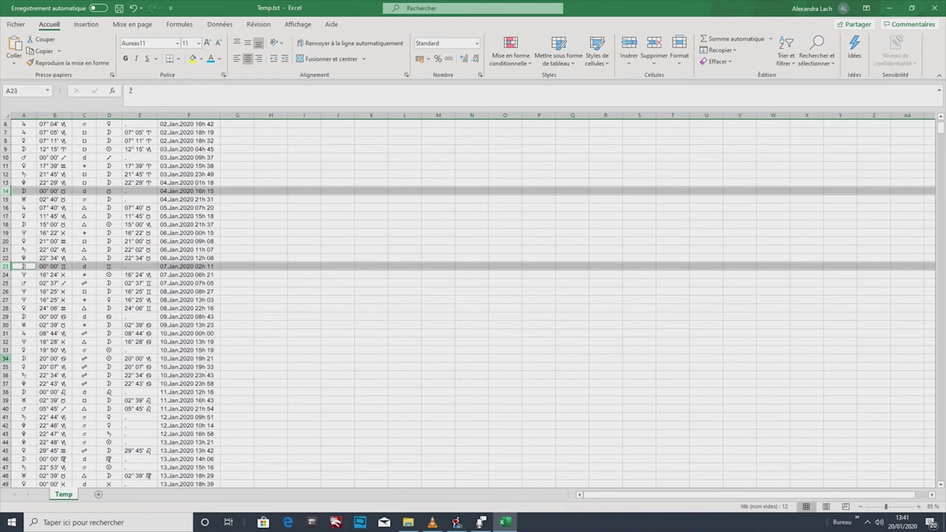
{"action": "left_click", "coordinate": [5, 316], "text": "ctrl"}
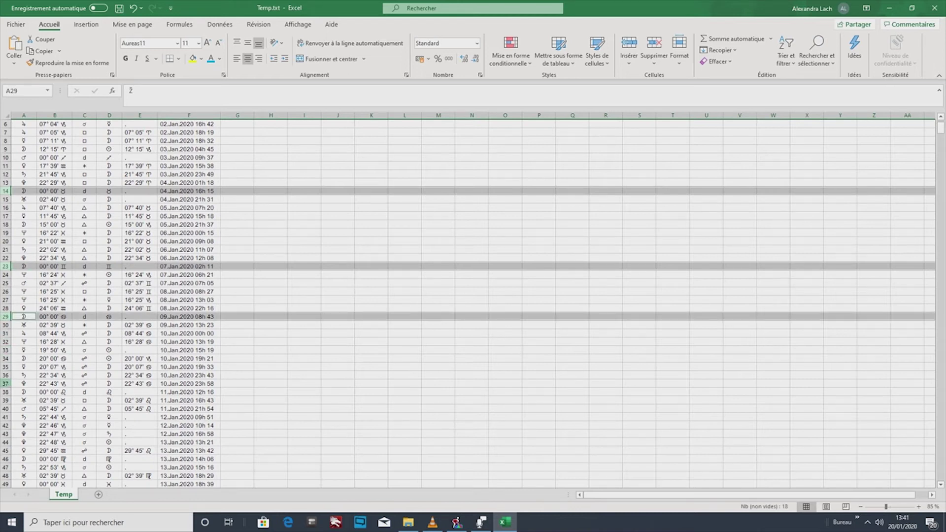
{"action": "left_click", "coordinate": [6, 392], "text": "ctrl"}
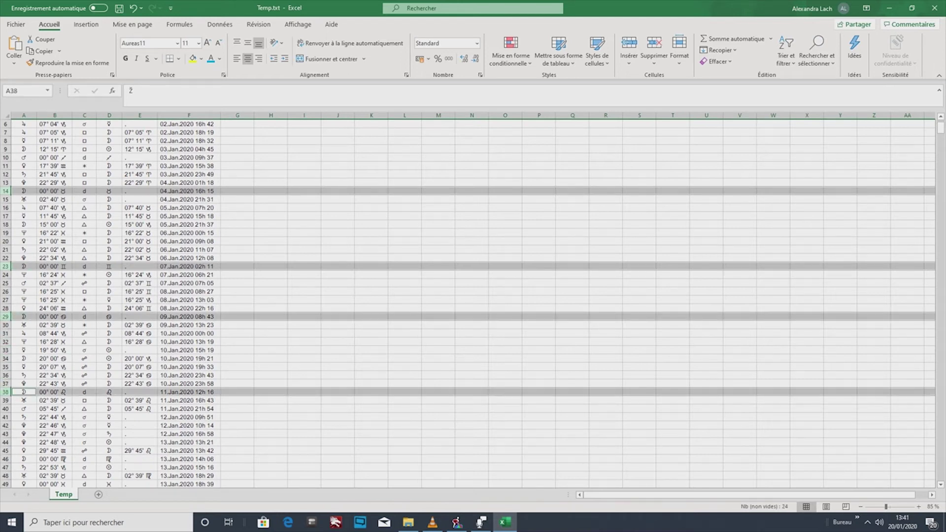
{"action": "left_click", "coordinate": [211, 58]}
- Select the following Moon sign-entry rows together, including rows 57, 65, 75 and 81, for the same light blue font color
{"action": "scroll", "coordinate": [468, 304], "scroll_direction": "down", "scroll_amount": 7}
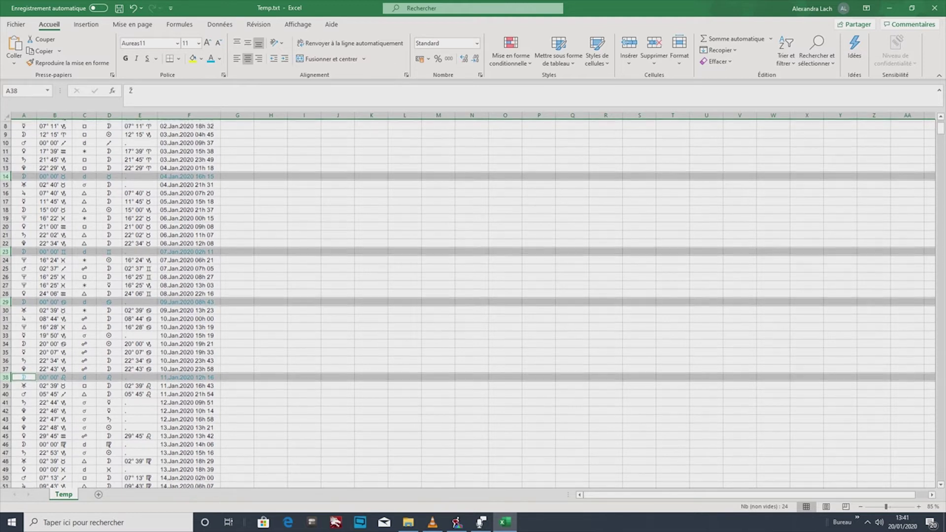
{"action": "scroll", "coordinate": [468, 305], "scroll_direction": "up", "scroll_amount": 4}
{"action": "scroll", "coordinate": [468, 304], "scroll_direction": "up", "scroll_amount": 2, "text": "ctrl"}
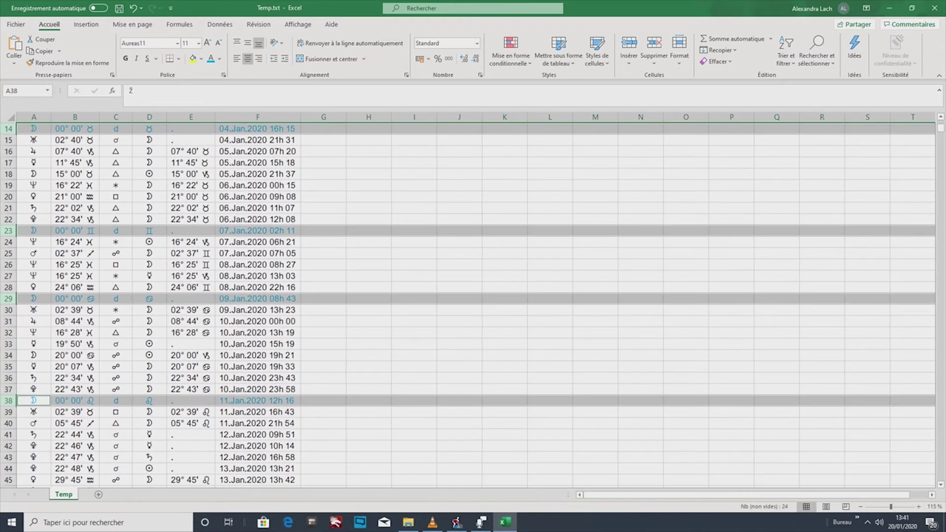
{"action": "scroll", "coordinate": [468, 305], "scroll_direction": "down", "scroll_amount": 1, "text": "ctrl"}
{"action": "scroll", "coordinate": [468, 304], "scroll_direction": "down", "scroll_amount": 5}
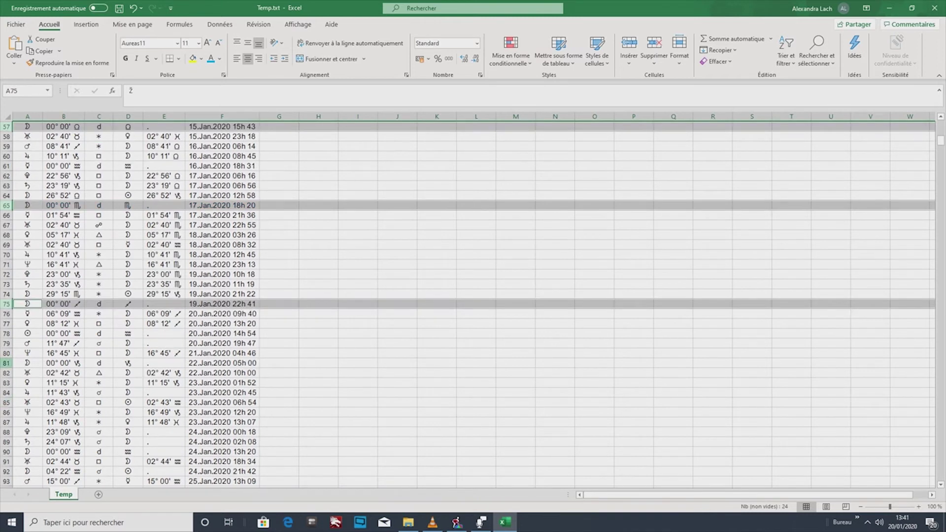
{"action": "left_click", "coordinate": [6, 363], "text": "ctrl"}
{"action": "scroll", "coordinate": [468, 304], "scroll_direction": "down", "scroll_amount": 6}
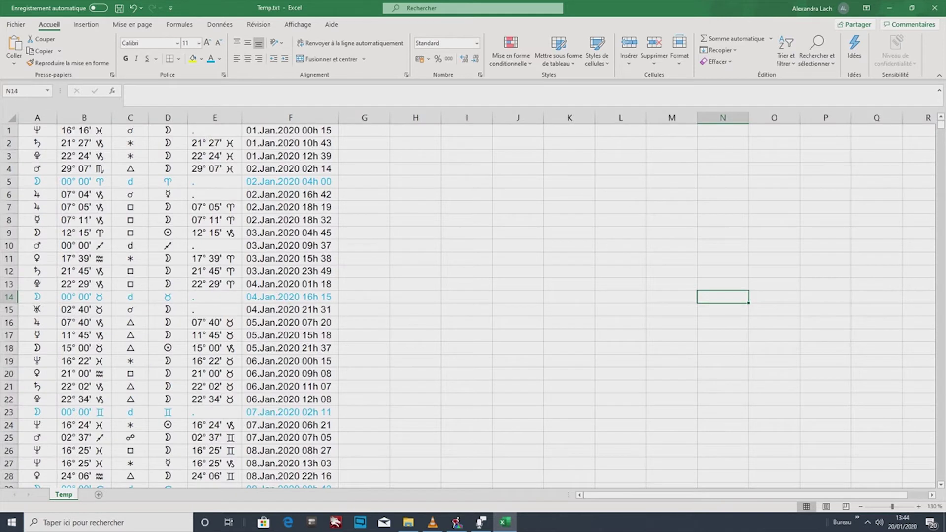
- Delete rows 1 to 3, the 01.Jan.2020 aspects preceding the last one before the Moon enters Aries
{"action": "scroll", "coordinate": [468, 305], "scroll_direction": "down", "scroll_amount": 1}
{"action": "scroll", "coordinate": [468, 306], "scroll_direction": "up", "scroll_amount": 1}
{"action": "scroll", "coordinate": [467, 305], "scroll_direction": "up", "scroll_amount": 1}
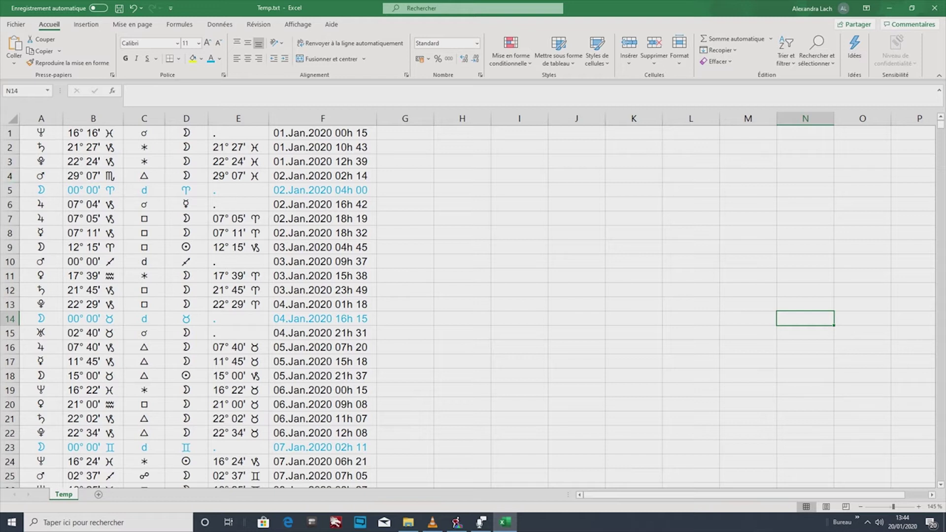
{"action": "left_click_drag", "start_coordinate": [10, 133], "coordinate": [10, 163]}
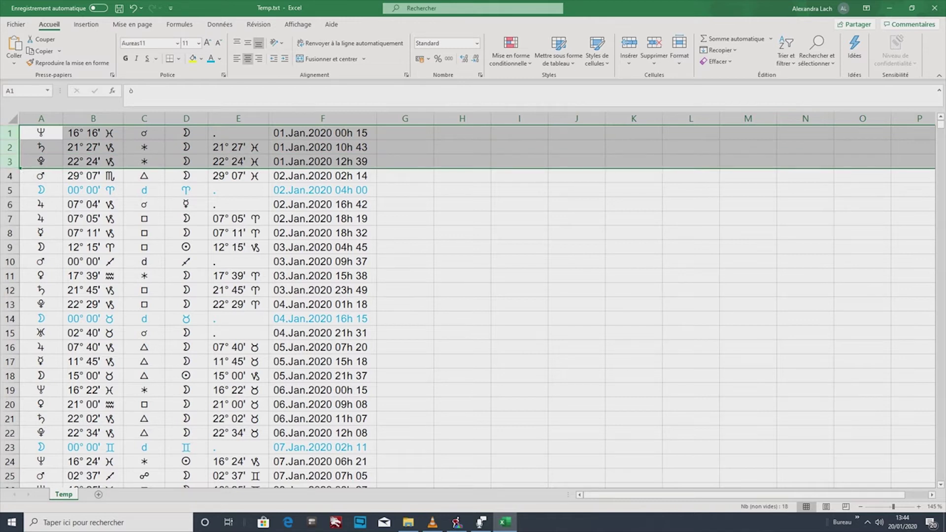
{"action": "right_click", "coordinate": [129, 143]}
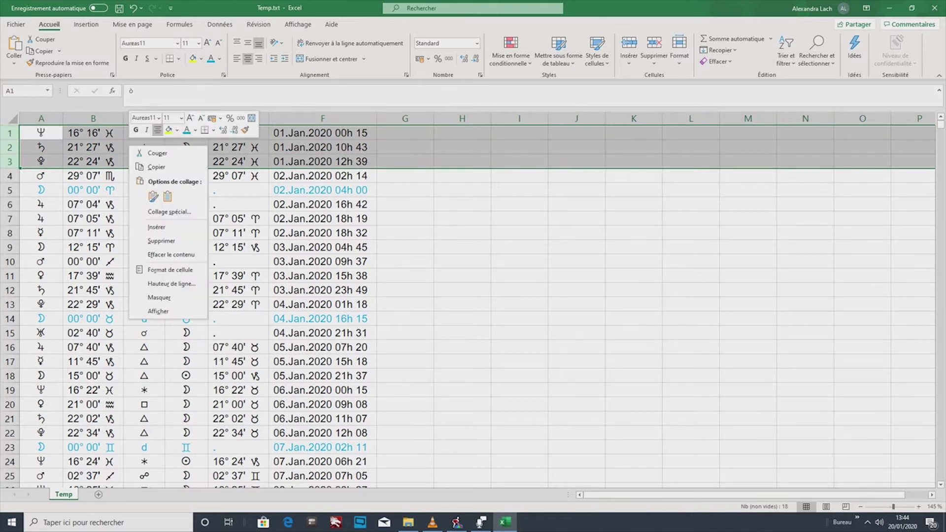
{"action": "left_click", "coordinate": [158, 241]}
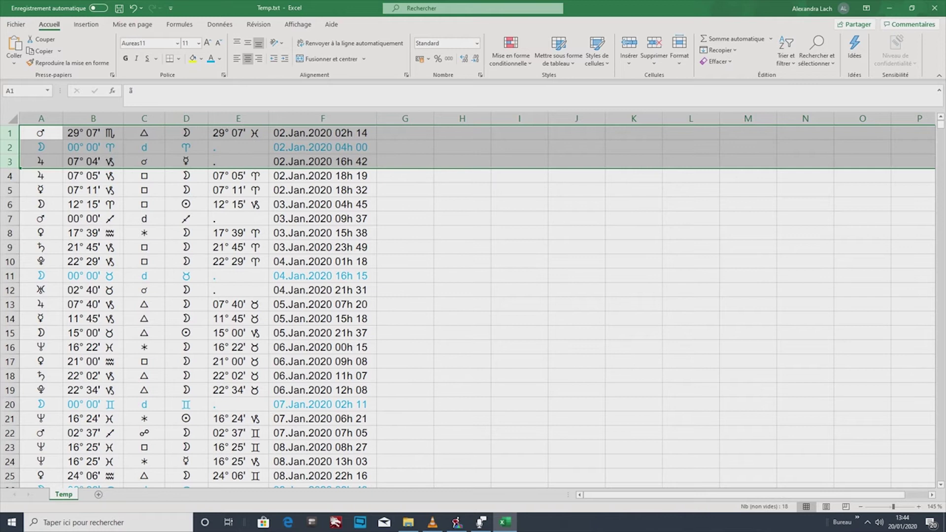
- Delete rows 3 to 9, from 02.Jan.2020 16h42 to 03.Jan.2020 23h49, keeping the last lunar aspect before Taurus
{"action": "left_click", "coordinate": [10, 161]}
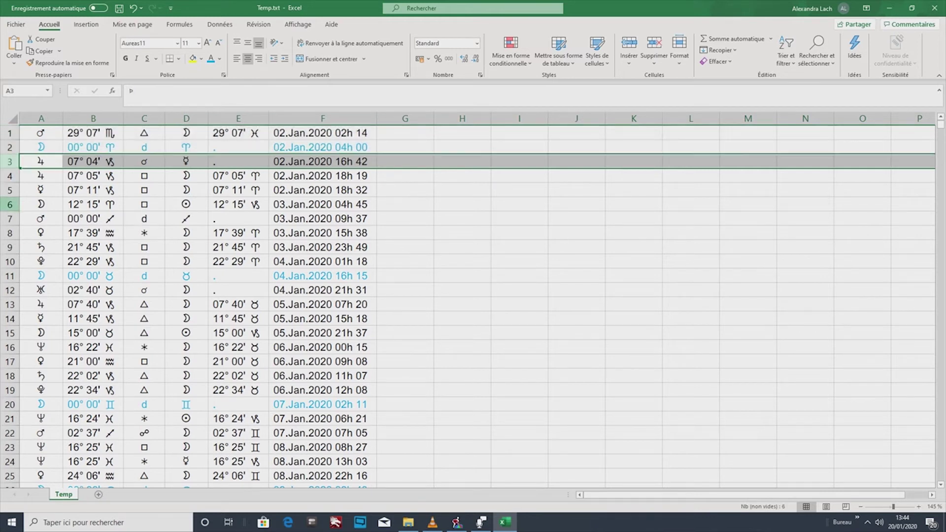
{"action": "left_click", "coordinate": [10, 247], "text": "shift"}
{"action": "right_click", "coordinate": [104, 198]}
{"action": "left_click", "coordinate": [129, 294]}
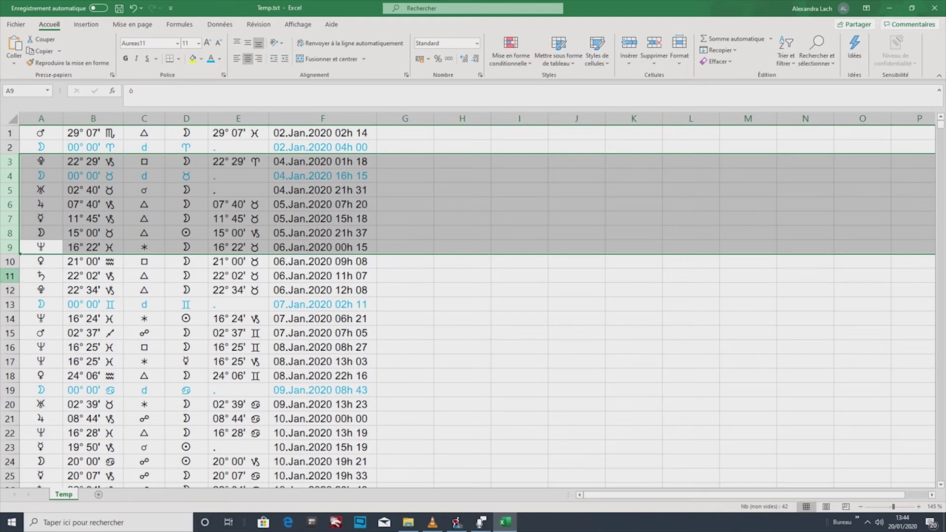
- Delete rows 5 to 11 (04.Jan 21h31 to 06.Jan 11h07), then rows 7 to 10 (07.Jan 06h21 to 08.Jan 13h03)
{"action": "left_click_drag", "start_coordinate": [9, 275], "coordinate": [9, 189]}
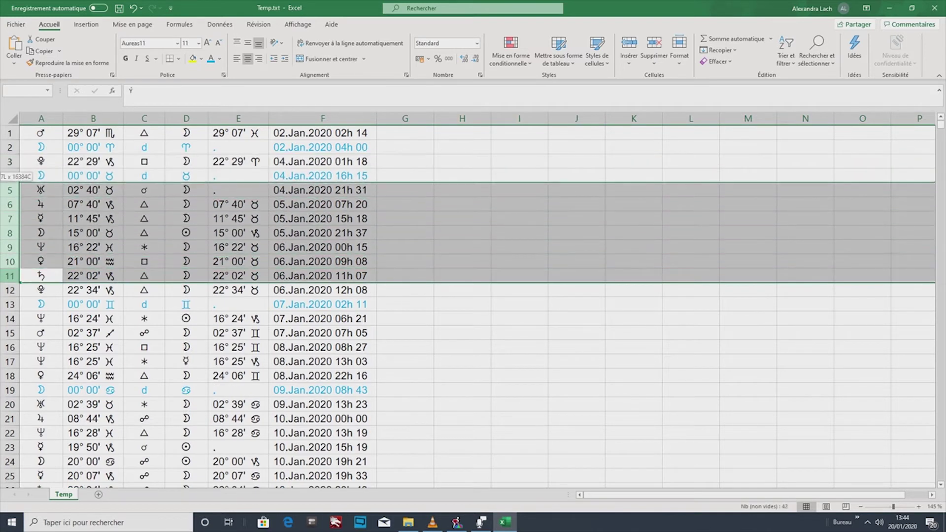
{"action": "right_click", "coordinate": [119, 231]}
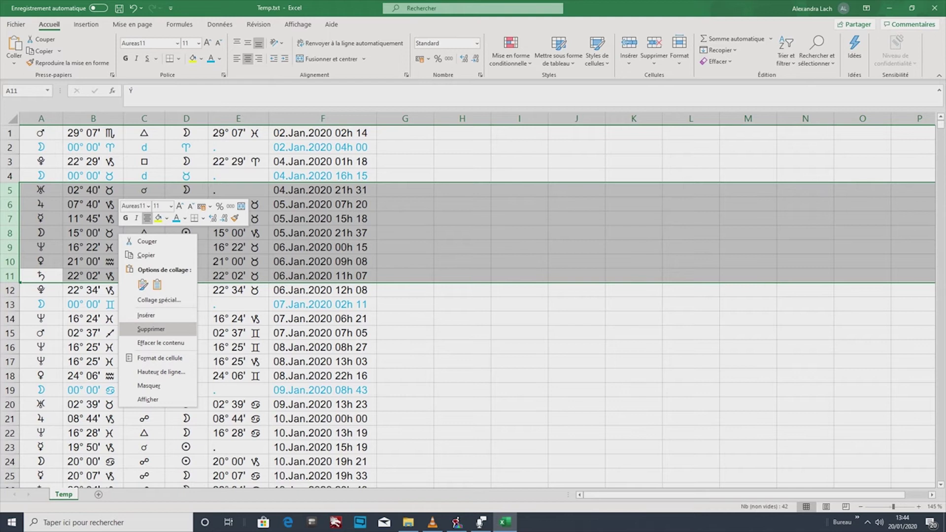
{"action": "left_click", "coordinate": [143, 330]}
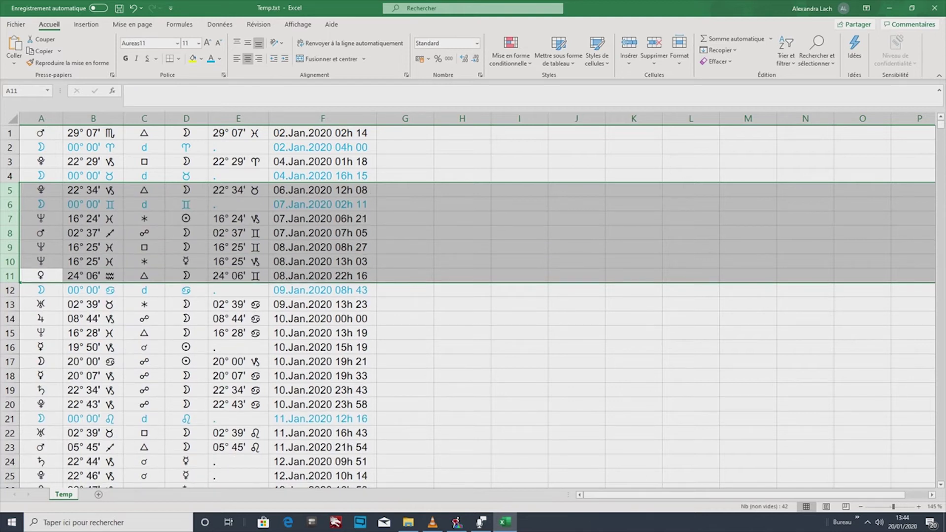
{"action": "left_click_drag", "start_coordinate": [10, 261], "coordinate": [10, 218]}
{"action": "right_click", "coordinate": [114, 242]}
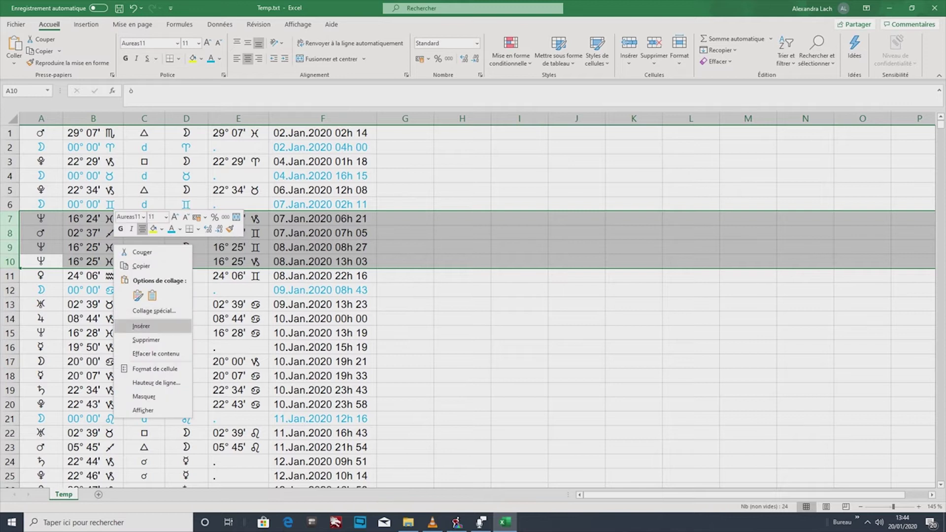
{"action": "left_click", "coordinate": [143, 326]}
- Delete rows 9 to 15 (09.Jan 13h23 to 10.Jan 23h43), then rows 11 to 16 (11.Jan 16h43 to 13.Jan 13h21)
{"action": "left_click_drag", "start_coordinate": [10, 333], "coordinate": [10, 247]}
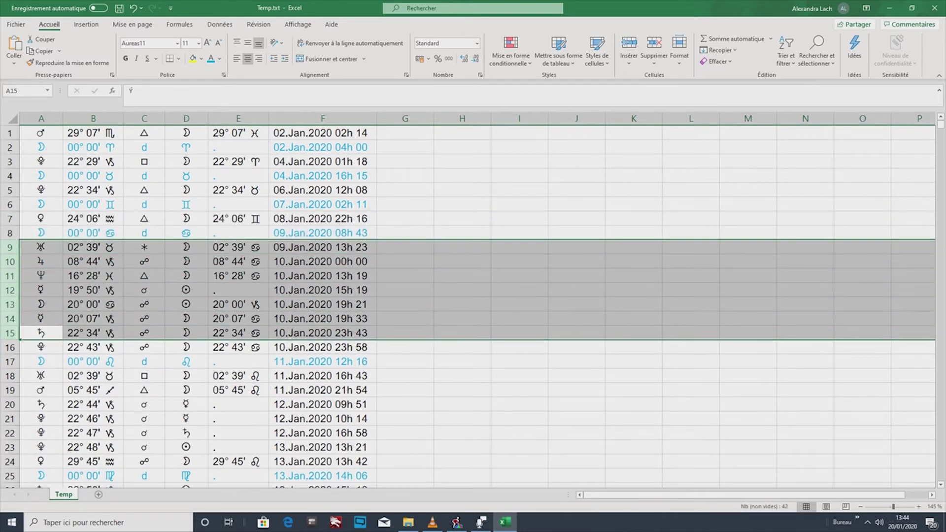
{"action": "right_click", "coordinate": [136, 272]}
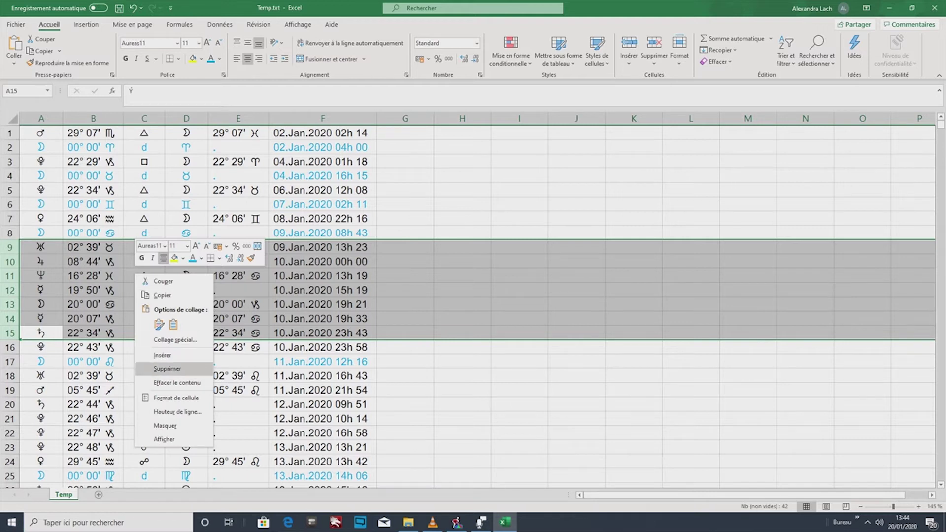
{"action": "left_click", "coordinate": [167, 368]}
{"action": "left_click_drag", "start_coordinate": [10, 347], "coordinate": [9, 275]}
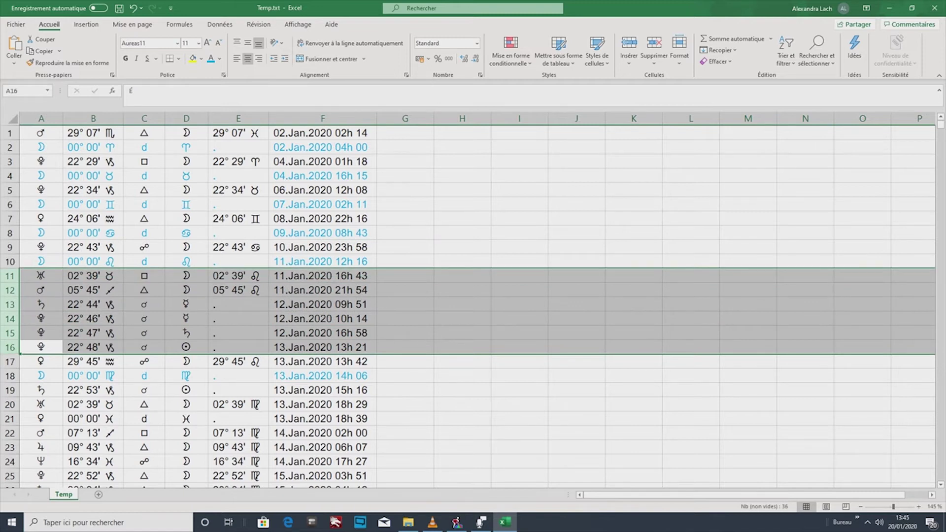
{"action": "right_click", "coordinate": [115, 309]}
{"action": "left_click", "coordinate": [148, 405]}
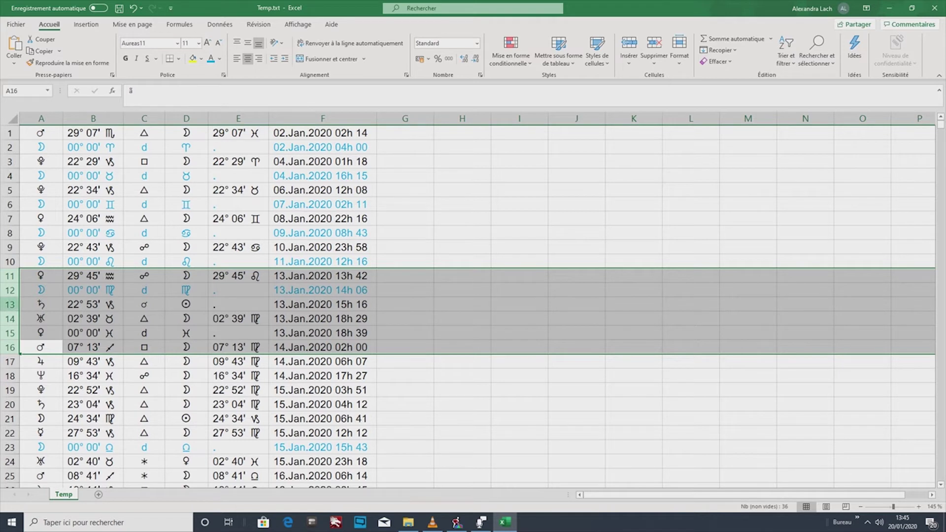
- Delete rows 13 to 21 (13.Jan 15h16 to 15.Jan 06h41), then rows 15 to 20 (15.Jan 23h18 to 17.Jan 06h56)
{"action": "left_click", "coordinate": [9, 304]}
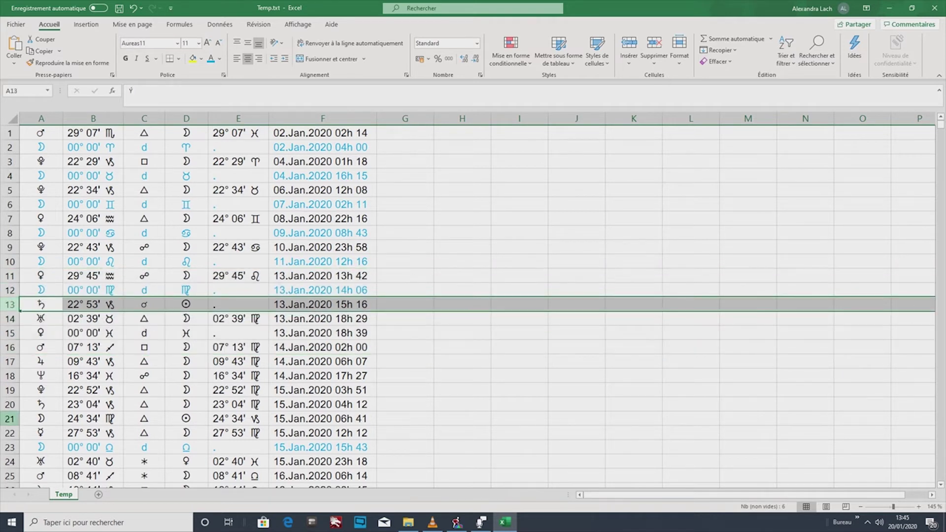
{"action": "left_click_drag", "start_coordinate": [9, 418], "coordinate": [10, 304]}
{"action": "right_click", "coordinate": [140, 357]}
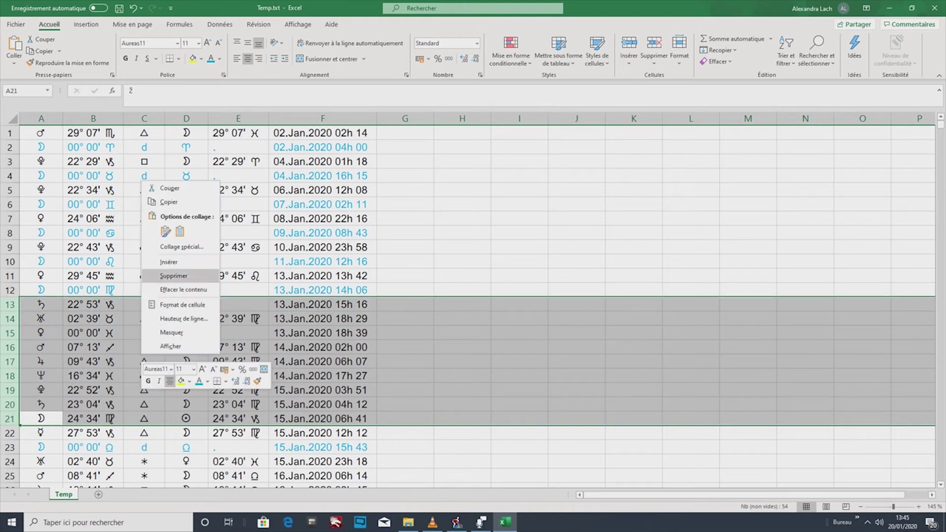
{"action": "left_click", "coordinate": [169, 276]}
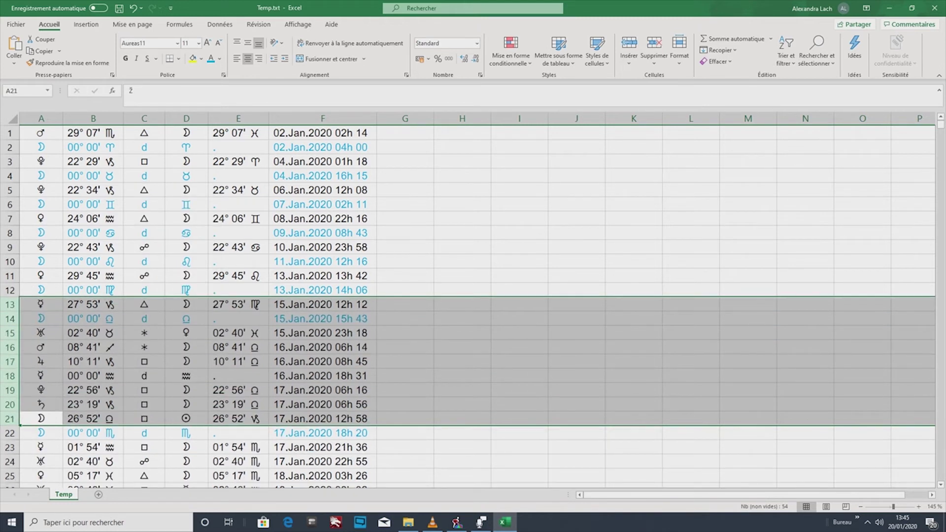
{"action": "left_click_drag", "start_coordinate": [9, 404], "coordinate": [9, 333]}
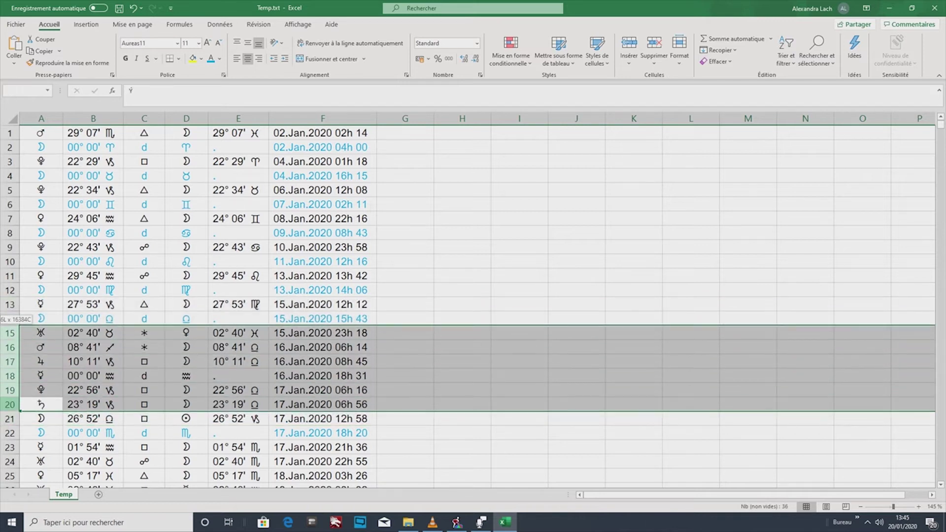
{"action": "right_click", "coordinate": [123, 376]}
{"action": "left_click", "coordinate": [154, 294]}
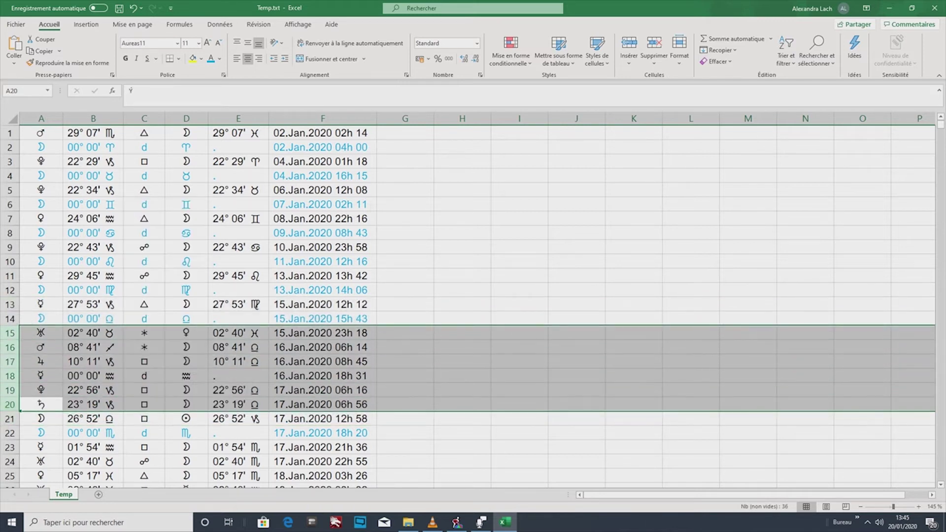
- Delete rows 17 to 24 (17.Jan 21h36 to 19.Jan 11h19), then rows 19 to 22 (20.Jan 09h40 to 20.Jan 19h47)
{"action": "scroll", "coordinate": [154, 294], "scroll_direction": "down", "scroll_amount": 2}
{"action": "scroll", "coordinate": [9, 347], "scroll_direction": "down", "scroll_amount": 1}
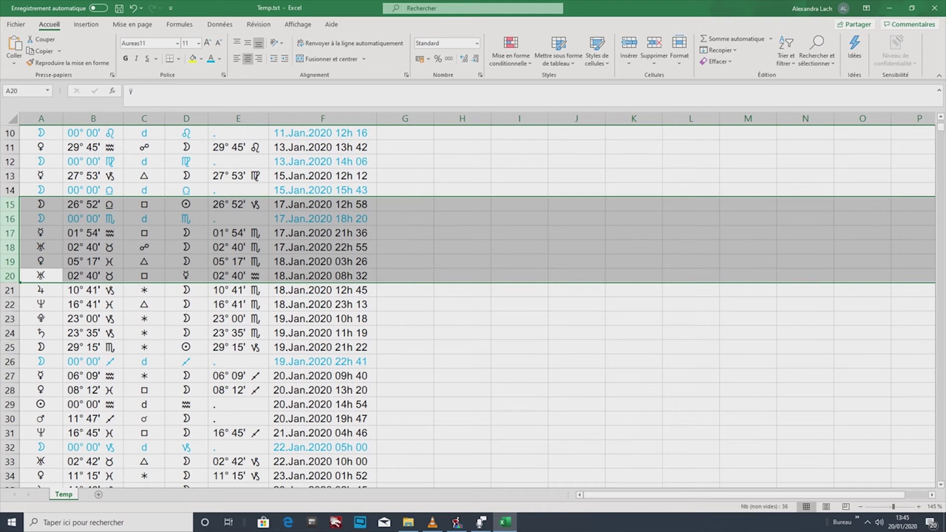
{"action": "left_click_drag", "start_coordinate": [10, 332], "coordinate": [10, 233]}
{"action": "right_click", "coordinate": [102, 265]}
{"action": "left_click", "coordinate": [138, 348]}
{"action": "left_click_drag", "start_coordinate": [9, 305], "coordinate": [9, 264]}
{"action": "right_click", "coordinate": [101, 282]}
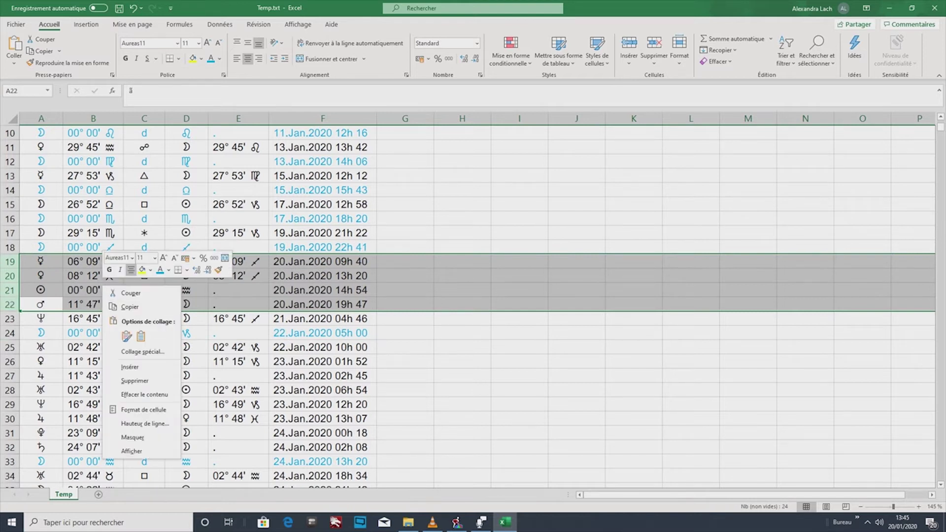
{"action": "left_click", "coordinate": [129, 380]}
- Delete rows 23 to 26 (24.Jan 18h34 to 25.Jan 18h34), then rows 25 to 33 (27.Jan 01h37 to 28.Jan 22h21)
{"action": "right_click", "coordinate": [94, 255]}
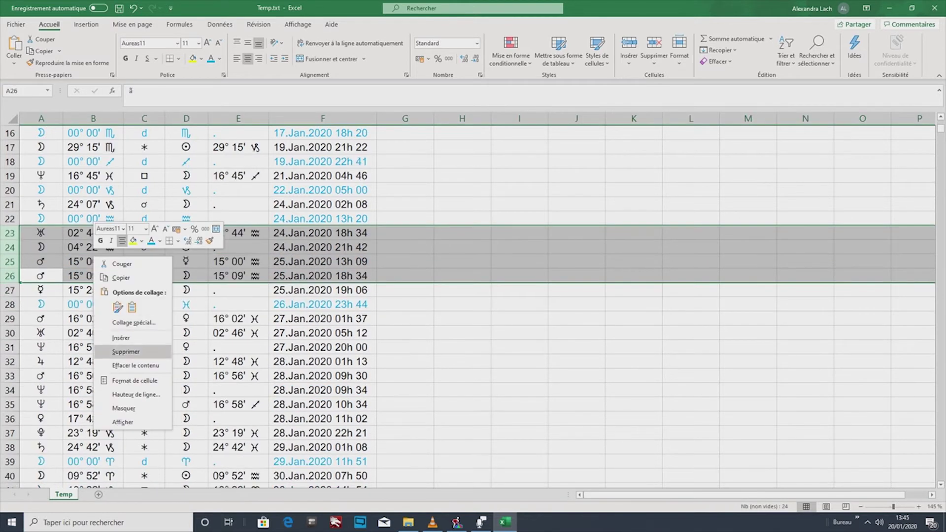
{"action": "left_click", "coordinate": [129, 352]}
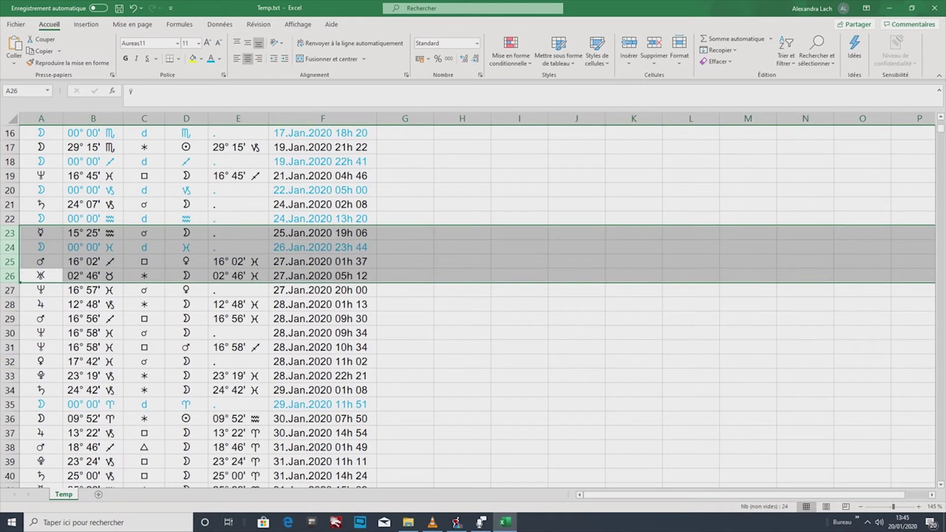
{"action": "left_click_drag", "start_coordinate": [9, 375], "coordinate": [10, 261]}
{"action": "right_click", "coordinate": [134, 313]}
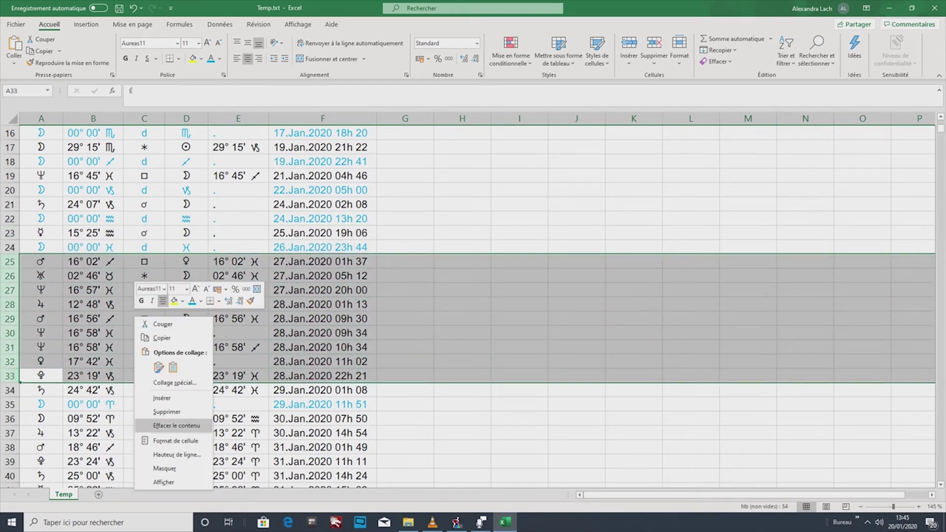
{"action": "left_click", "coordinate": [169, 411]}
- Delete rows 27 to 31 (30.Jan 07h50 to 31.Jan 14h24) and the surplus aspects up to the Moon's Cancer entry on 05.Fév.2020
{"action": "scroll", "coordinate": [10, 296], "scroll_direction": "down", "scroll_amount": 2}
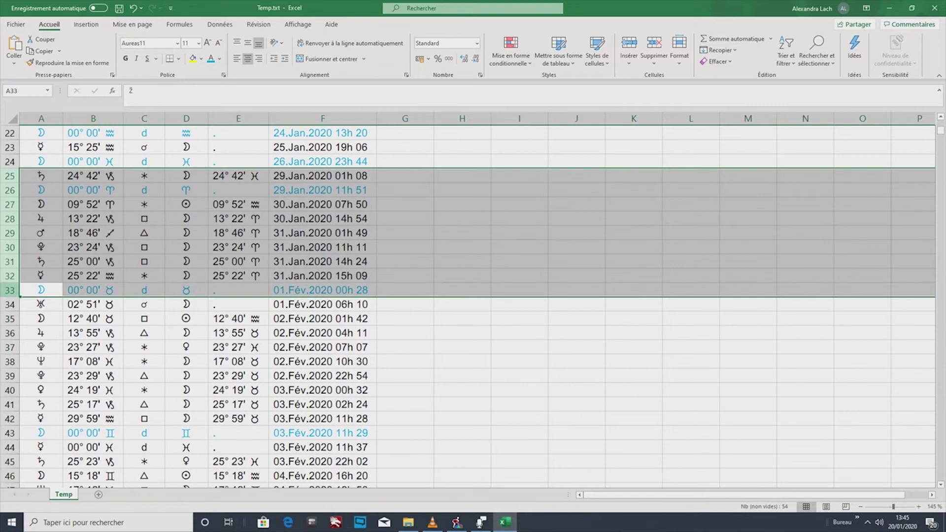
{"action": "left_click", "coordinate": [9, 261]}
{"action": "left_click_drag", "start_coordinate": [10, 261], "coordinate": [9, 204]}
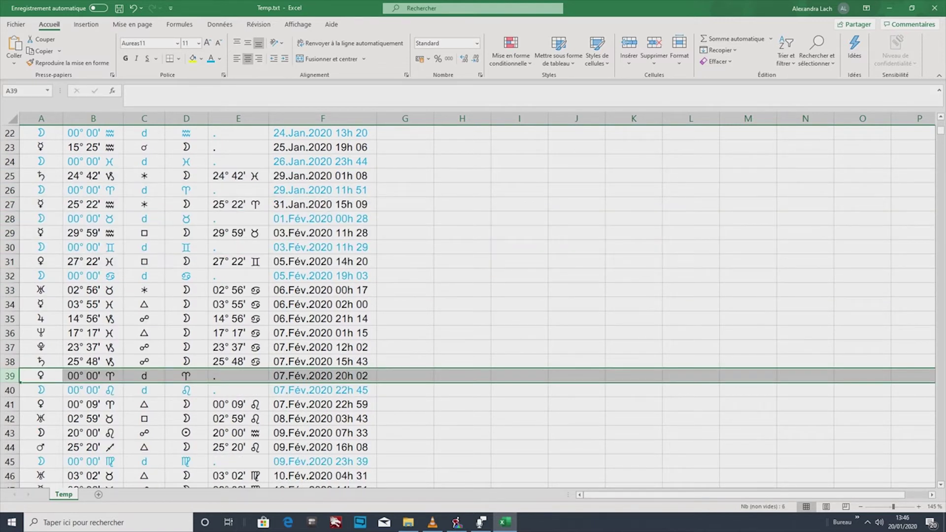
- Delete row 39, Venus entering Aries on 07.Fév 20h02, then rows 33 to 37 (06.Fév 00h17 to 07.Fév 12h02)
{"action": "left_click", "coordinate": [9, 375]}
{"action": "left_click", "coordinate": [10, 389]}
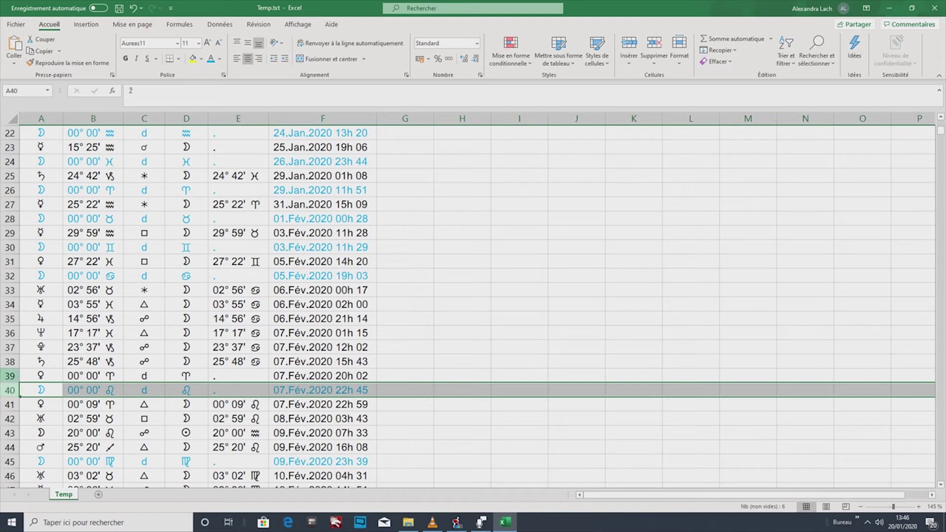
{"action": "left_click", "coordinate": [10, 375]}
{"action": "right_click", "coordinate": [63, 378]}
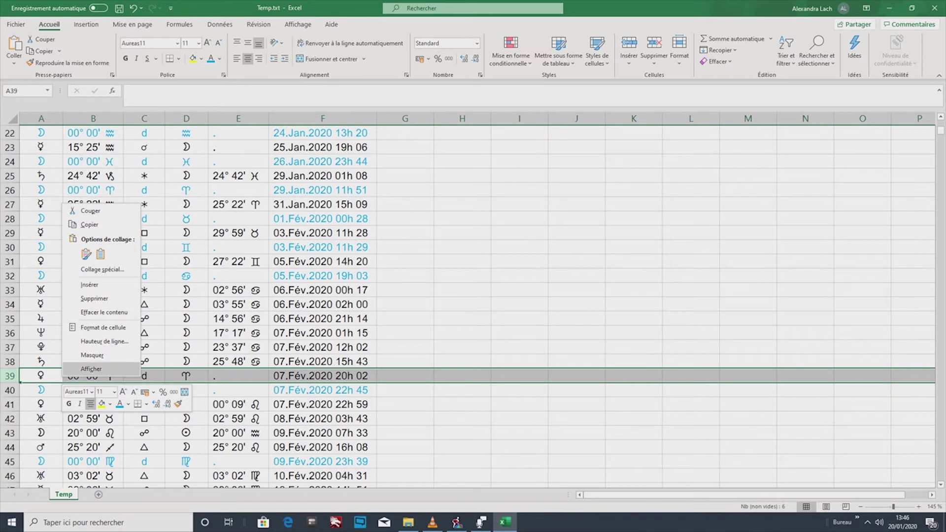
{"action": "left_click", "coordinate": [86, 298]}
{"action": "left_click_drag", "start_coordinate": [9, 347], "coordinate": [10, 291]}
{"action": "right_click", "coordinate": [113, 312]}
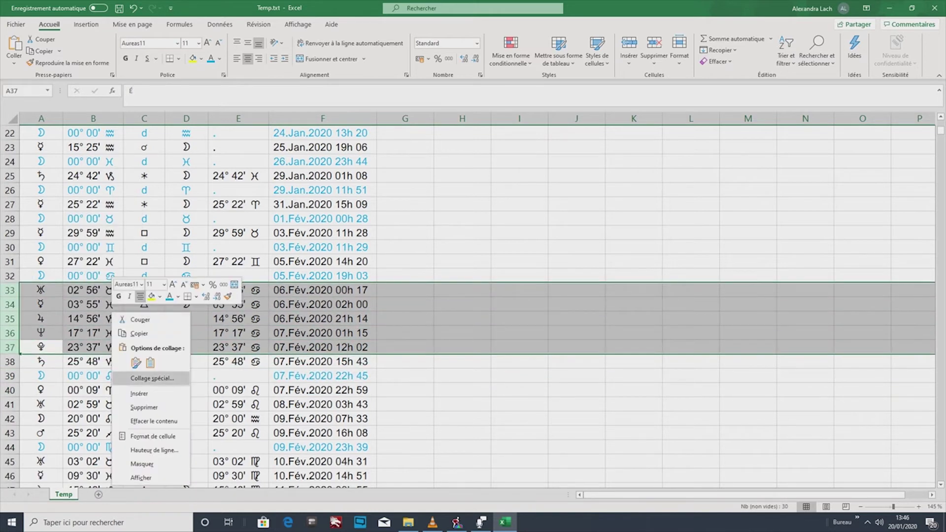
{"action": "left_click", "coordinate": [144, 407]}
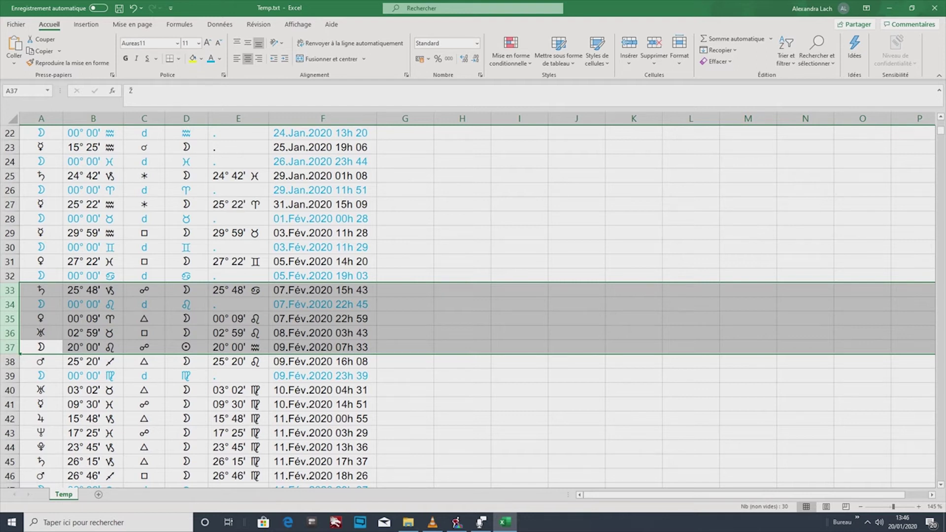
- Delete rows 35 to 37 (07.Fév 22h59 to 09.Fév 07h33), then rows 37 to 42 (10.Fév 04h31 to 11.Fév 17h37)
{"action": "left_click_drag", "start_coordinate": [10, 347], "coordinate": [10, 318]}
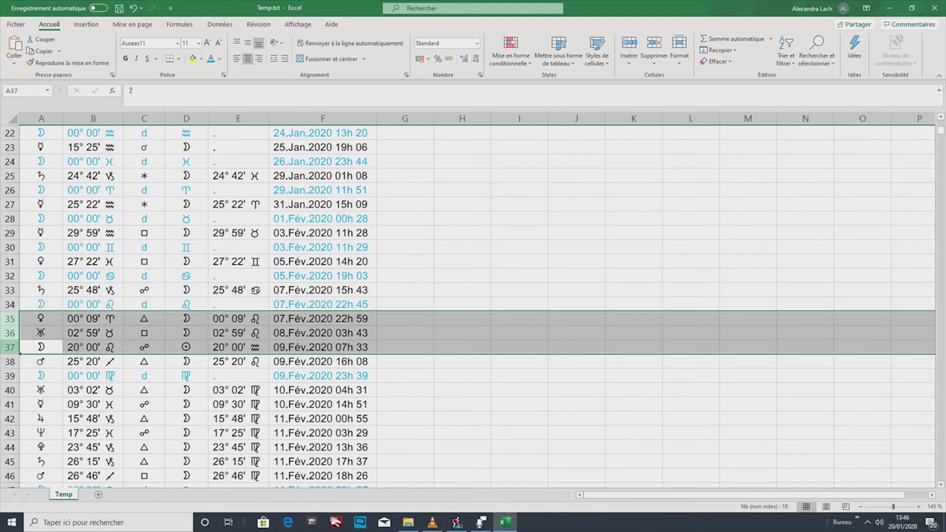
{"action": "right_click", "coordinate": [102, 333]}
{"action": "left_click", "coordinate": [134, 428]}
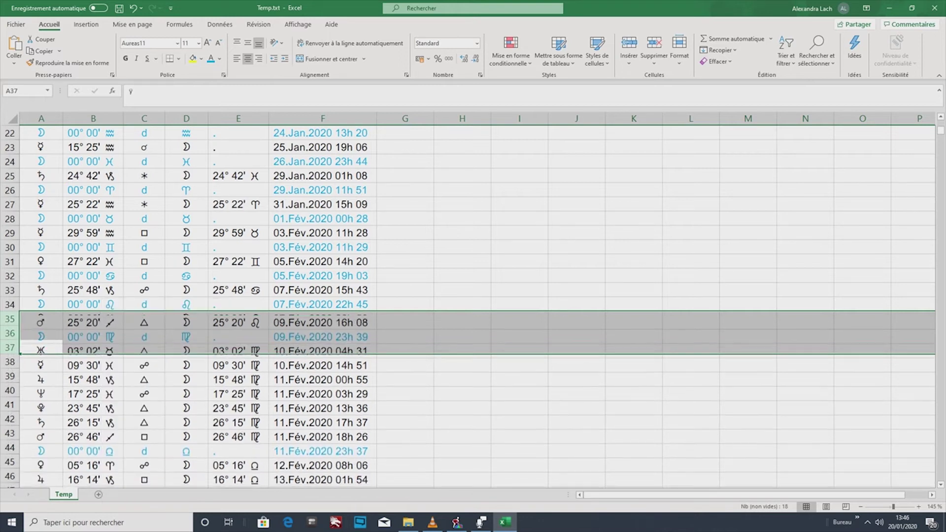
{"action": "scroll", "coordinate": [133, 428], "scroll_direction": "down", "scroll_amount": 2}
{"action": "left_click_drag", "start_coordinate": [10, 332], "coordinate": [10, 261]}
{"action": "right_click", "coordinate": [112, 288]}
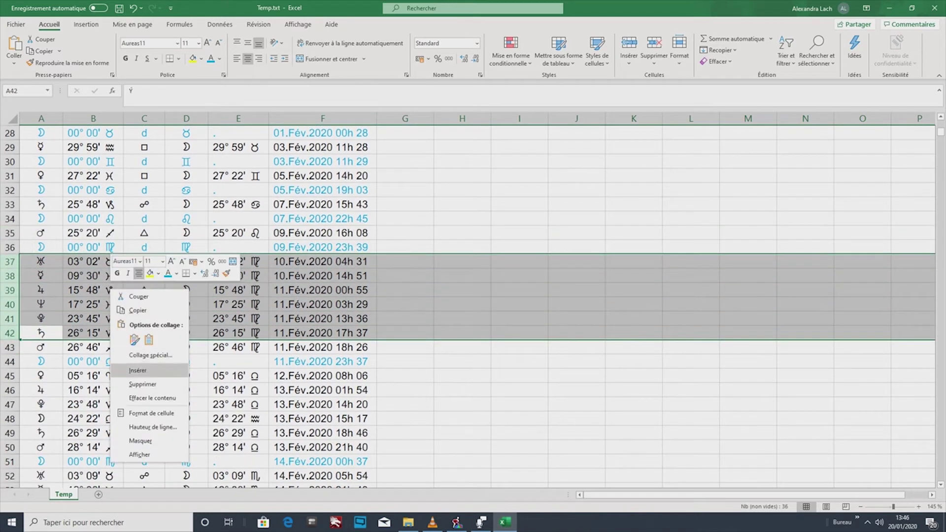
{"action": "left_click", "coordinate": [142, 384]}
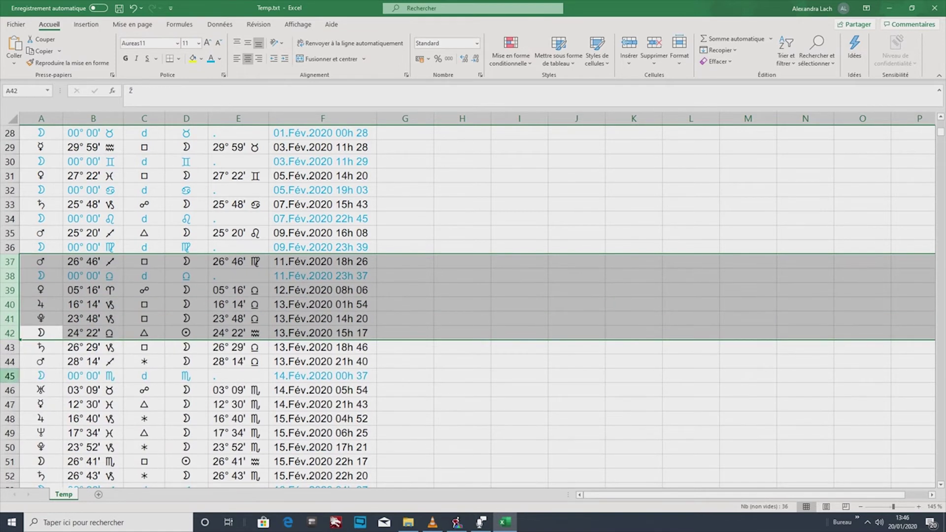
- Delete rows 39 to 43 (12.Fév 08h06 to 13.Fév 18h46), then rows 41 to 46 (14.Fév 05h54 to 15.Fév 22h17)
{"action": "left_click_drag", "start_coordinate": [10, 347], "coordinate": [10, 289]}
{"action": "right_click", "coordinate": [112, 310]}
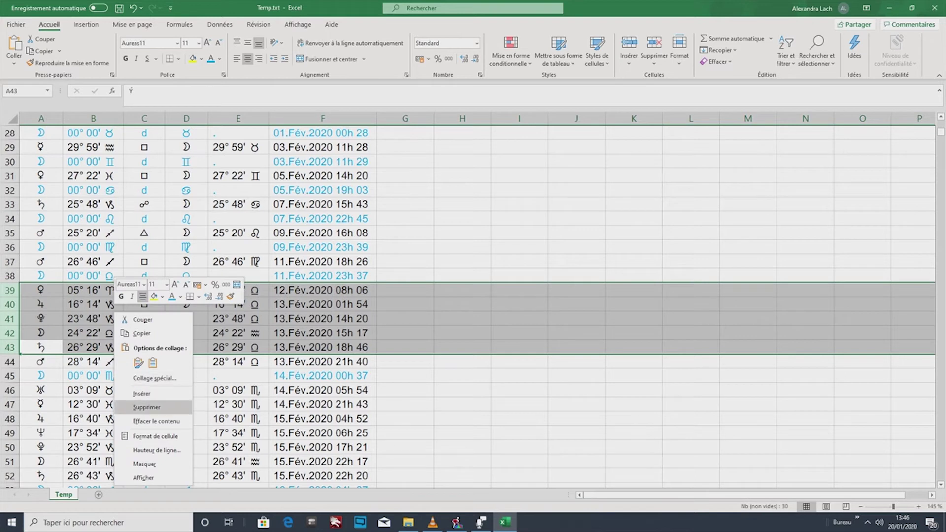
{"action": "left_click", "coordinate": [142, 408]}
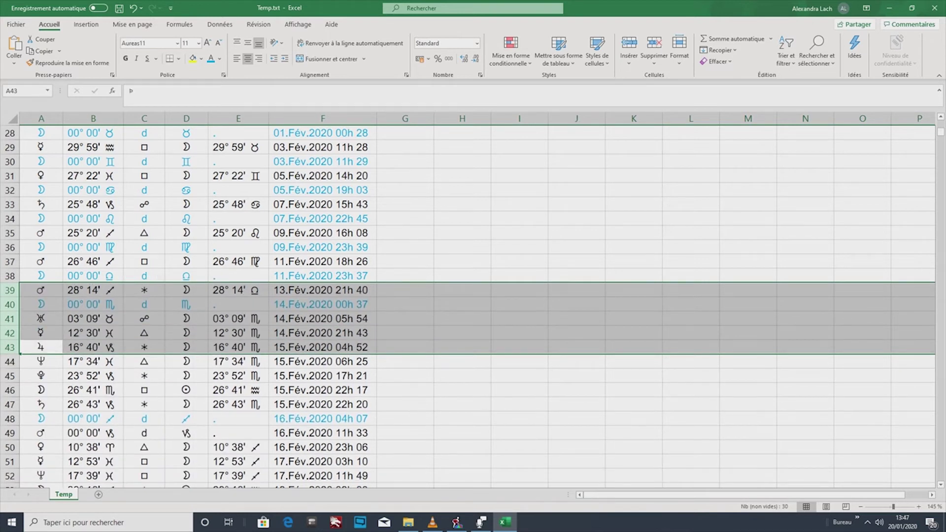
{"action": "left_click_drag", "start_coordinate": [10, 389], "coordinate": [9, 318]}
{"action": "right_click", "coordinate": [119, 346]}
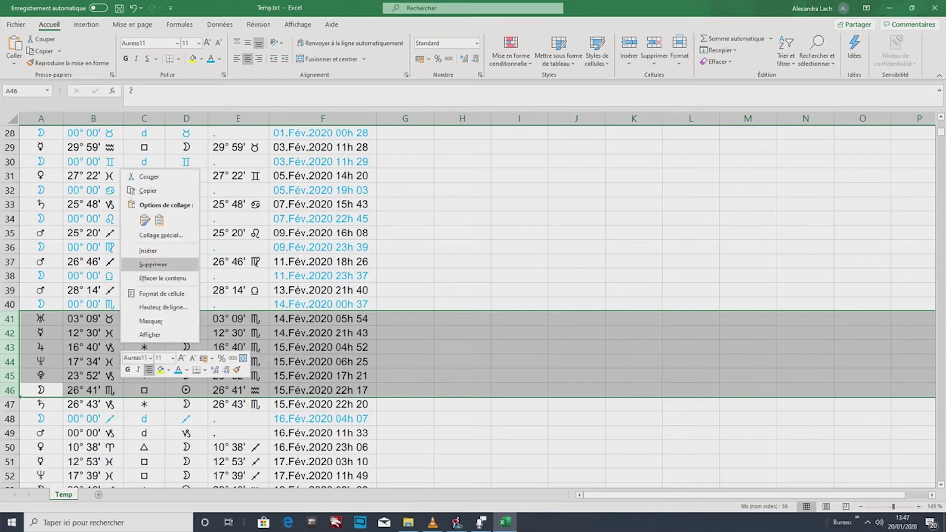
{"action": "key", "text": "Escape"}
{"action": "key", "text": "ctrl+minus"}
- Delete rows 43 to 46, from 16.Fév.2020 11h33 to 17.Fév.2020 11h49, keeping the last lunar aspect before Capricorn
{"action": "scroll", "coordinate": [473, 305], "scroll_direction": "down", "scroll_amount": 2}
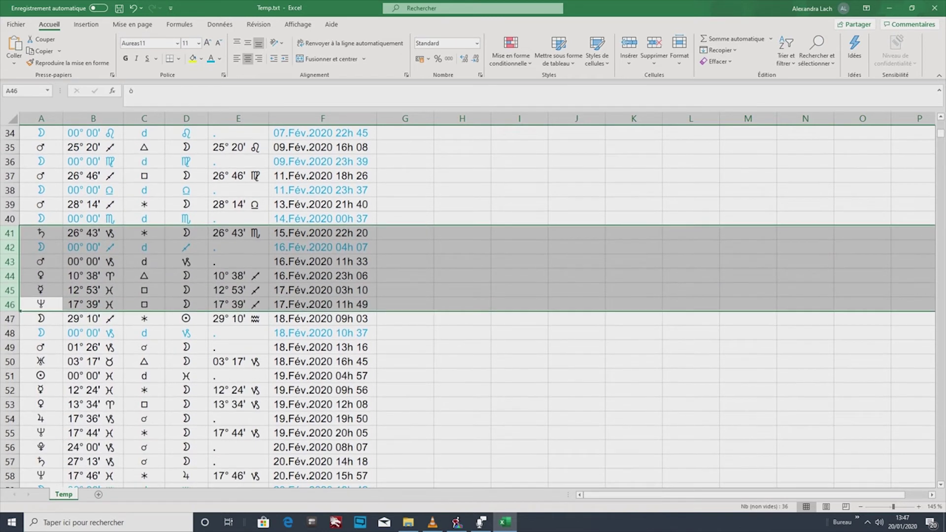
{"action": "left_click", "coordinate": [10, 233]}
{"action": "mouse_move", "coordinate": [10, 311]}
{"action": "left_mouse_down"}
{"action": "mouse_move", "coordinate": [10, 279]}
{"action": "mouse_move", "coordinate": [10, 304]}
{"action": "left_mouse_up"}
{"action": "key", "text": "ctrl+minus"}
- Delete row 54, the non-lunar Neptune–Jupiter sextile of 20.Fév.2020 15h57, just before the Moon enters Aquarius
{"action": "left_click", "coordinate": [10, 404]}
{"action": "left_click", "coordinate": [10, 418]}
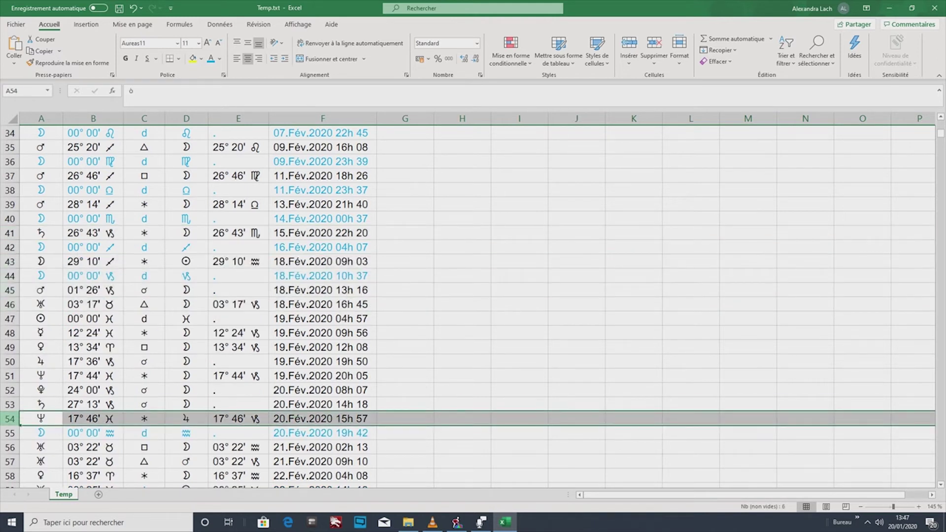
{"action": "scroll", "coordinate": [468, 306], "scroll_direction": "down", "scroll_amount": 3}
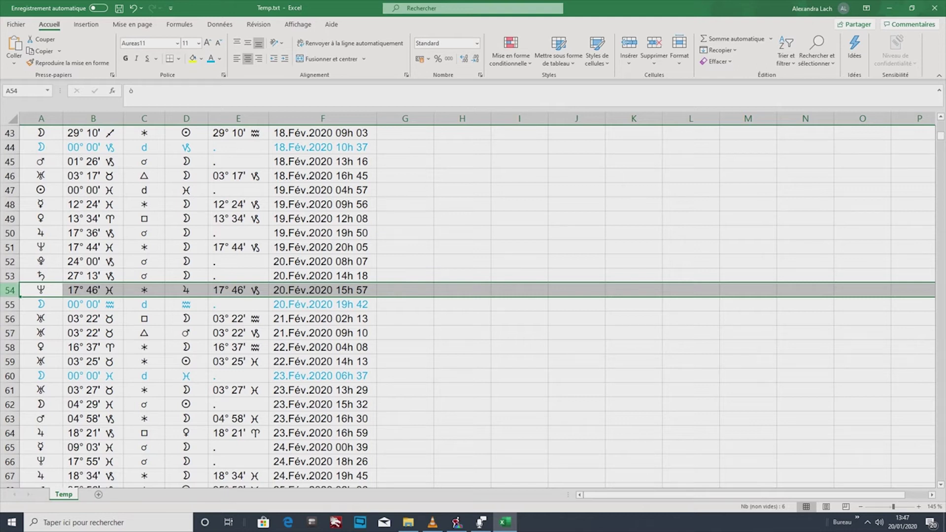
{"action": "right_click", "coordinate": [111, 290]}
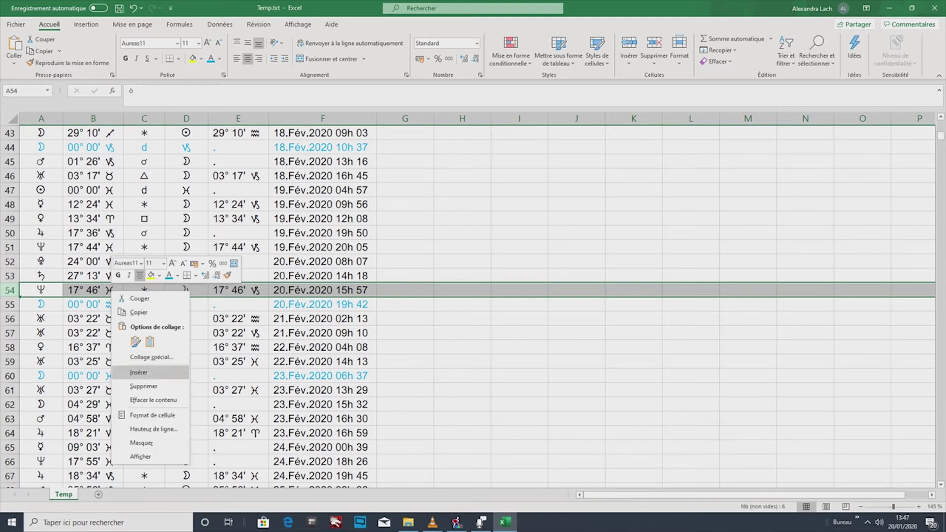
{"action": "key", "text": "Escape"}
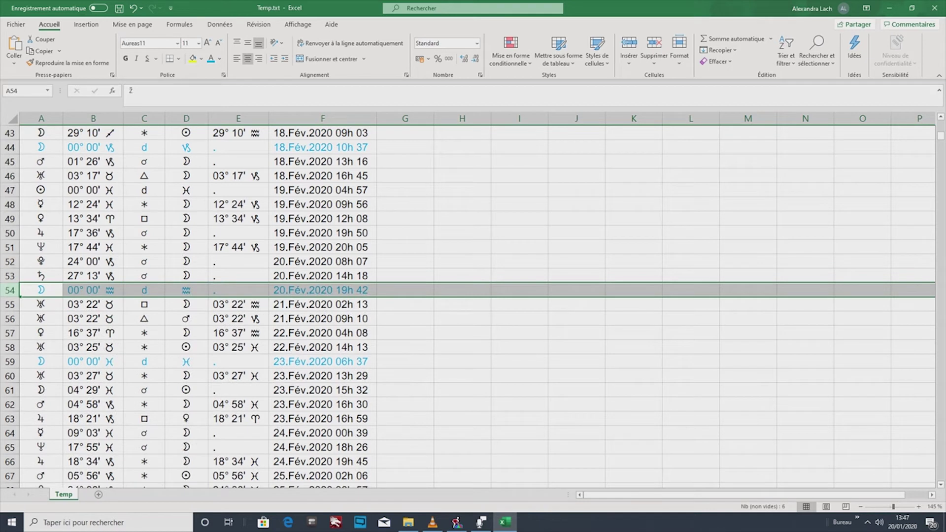
- Delete rows 45 to 52 (18.Fév 13h16 to 20.Fév 08h07), then rows 52 to 60 (23.Fév 13h29 to 25.Fév 06h57)
{"action": "left_click", "coordinate": [10, 276]}
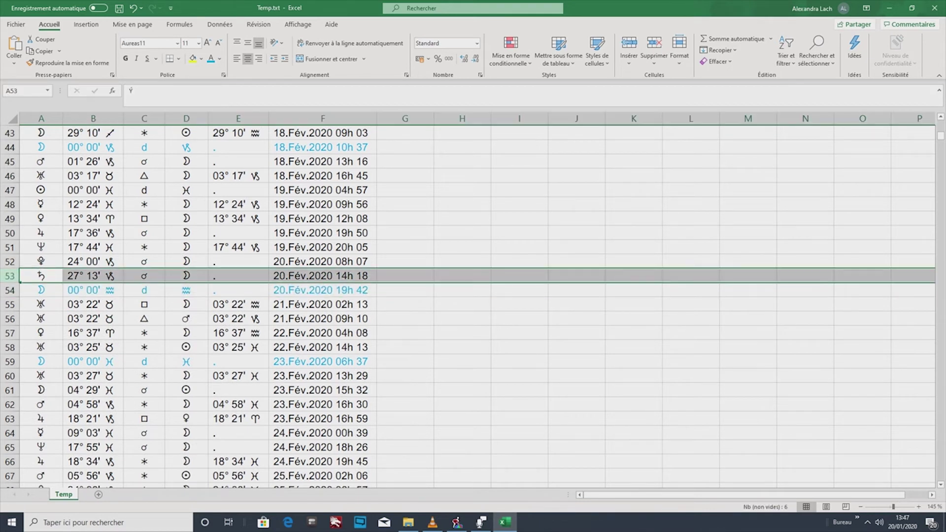
{"action": "left_click_drag", "start_coordinate": [10, 261], "coordinate": [10, 162]}
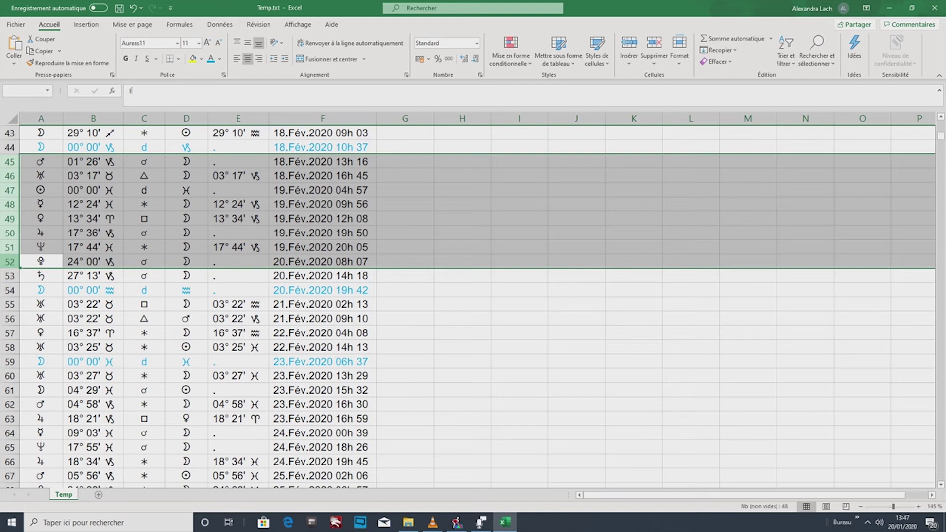
{"action": "right_click", "coordinate": [121, 187]}
{"action": "left_click", "coordinate": [153, 282]}
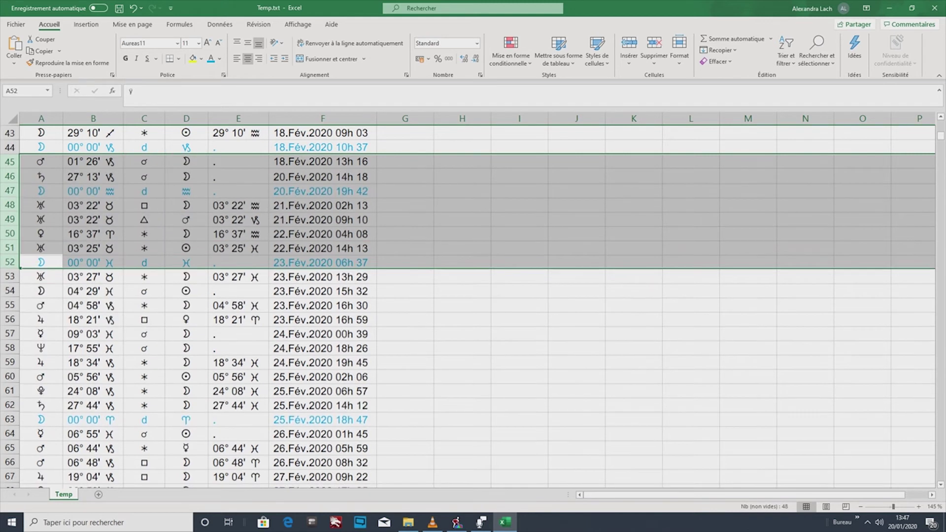
{"action": "left_click_drag", "start_coordinate": [10, 375], "coordinate": [10, 260]}
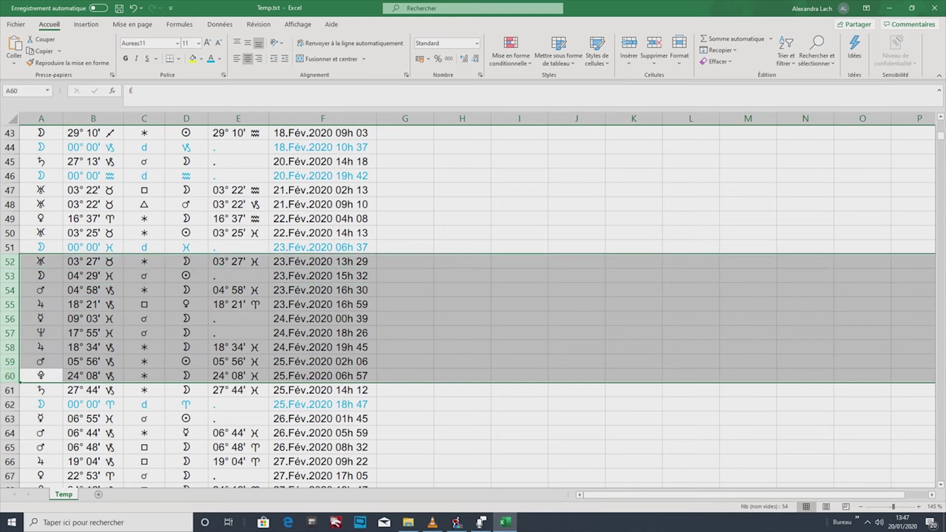
{"action": "right_click", "coordinate": [122, 295]}
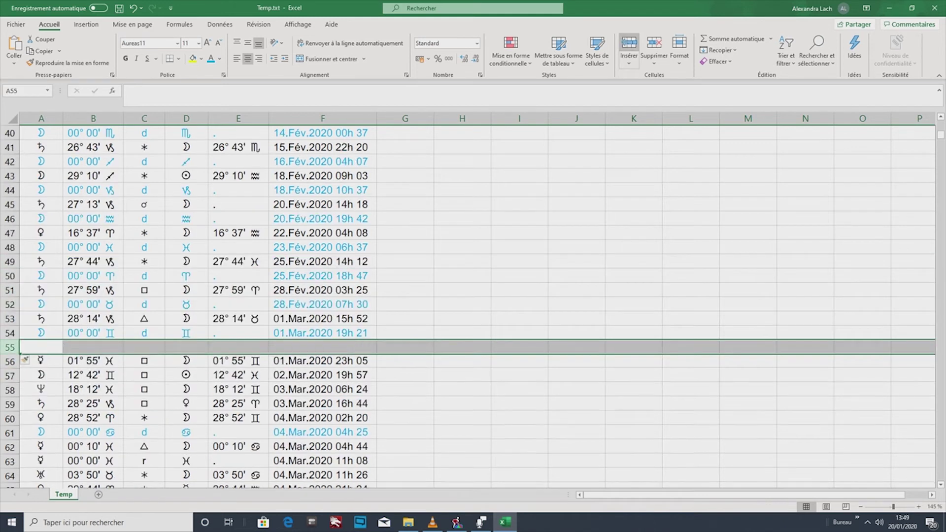
- Insert two more blank rows at row 55, below the Moon's Gemini entry of 01.Mar.2020 19h21
{"action": "left_click", "coordinate": [628, 43]}
{"action": "left_click", "coordinate": [629, 43]}
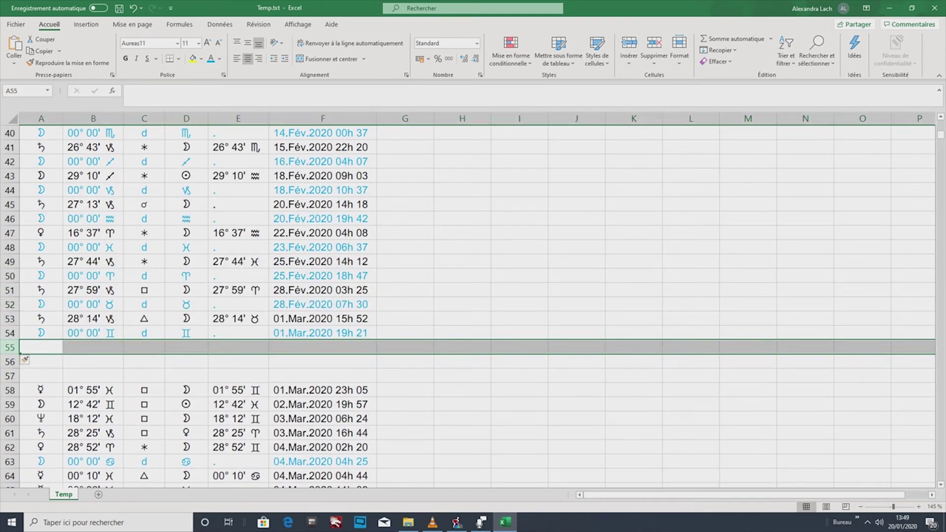
{"action": "scroll", "coordinate": [468, 305], "scroll_direction": "up", "scroll_amount": 7}
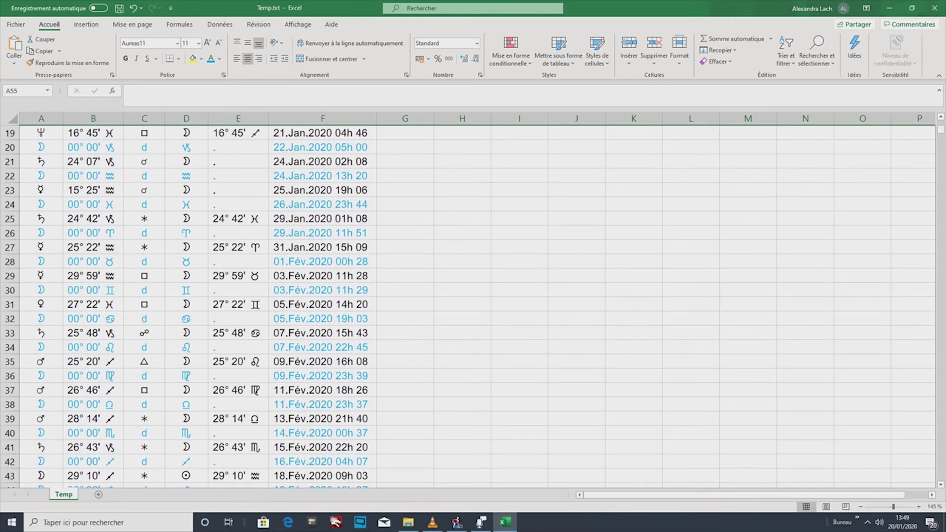
- Insert three blank rows at row 29, between the Moon's Taurus entry and the 03.Fév.2020 11h28 aspect
{"action": "left_click", "coordinate": [10, 275]}
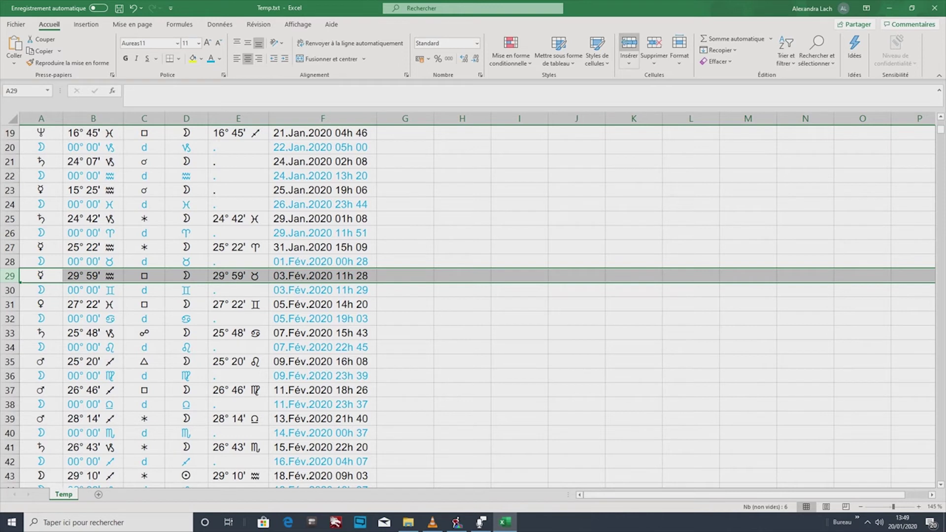
{"action": "left_click", "coordinate": [629, 47]}
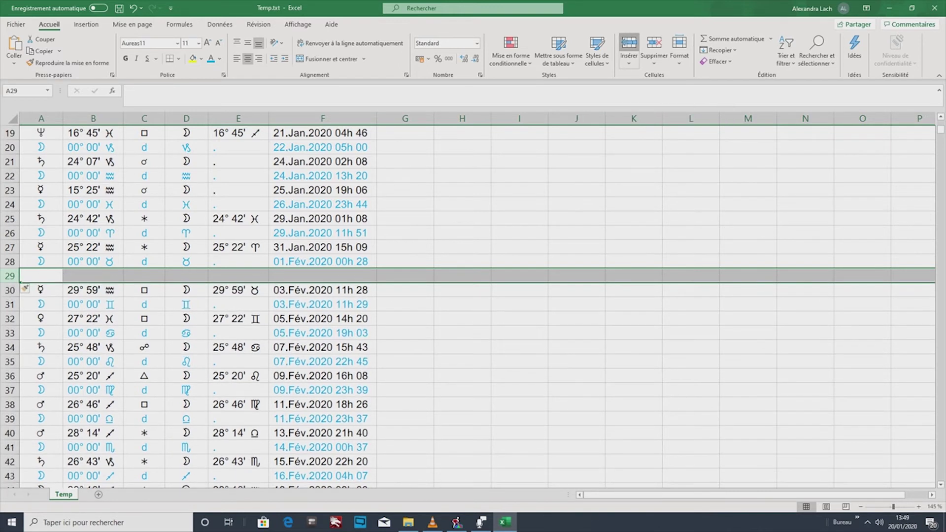
{"action": "left_click", "coordinate": [628, 47]}
{"action": "left_click", "coordinate": [628, 47]}
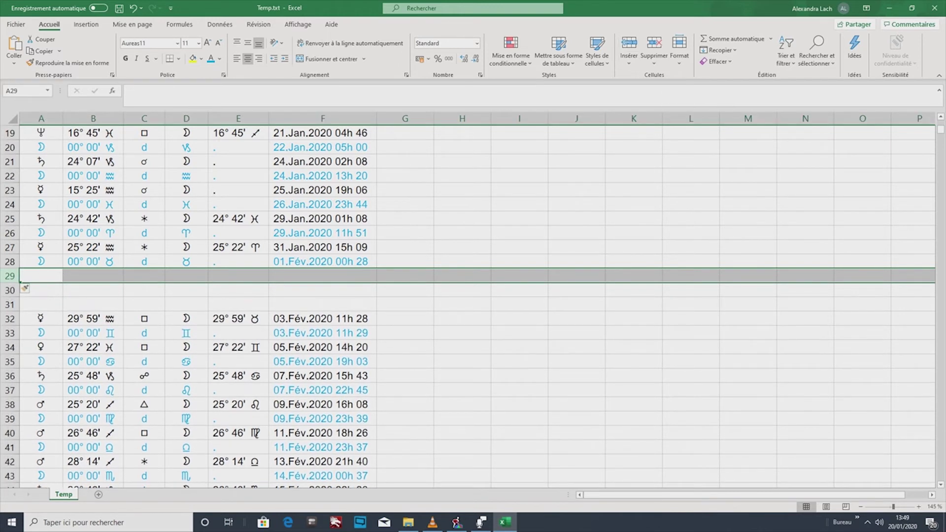
{"action": "left_click", "coordinate": [519, 346]}
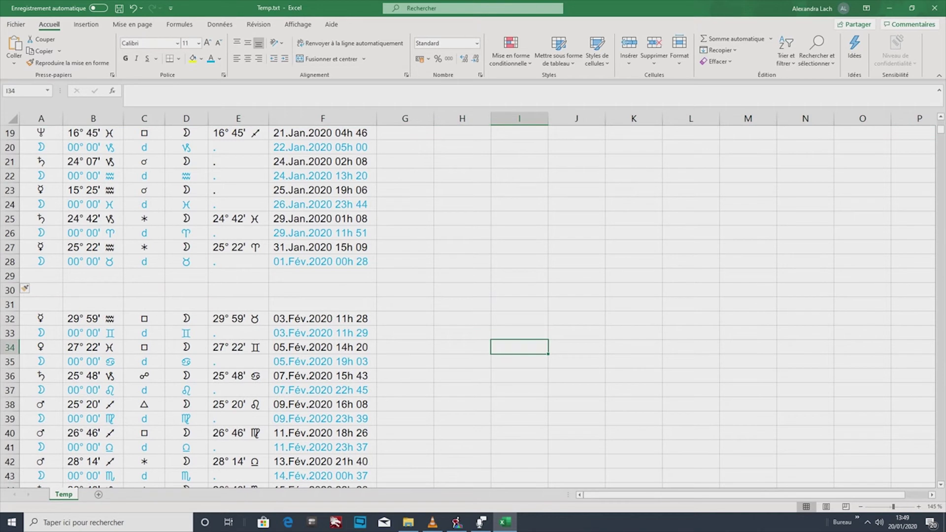
{"action": "scroll", "coordinate": [468, 305], "scroll_direction": "up", "scroll_amount": 6}
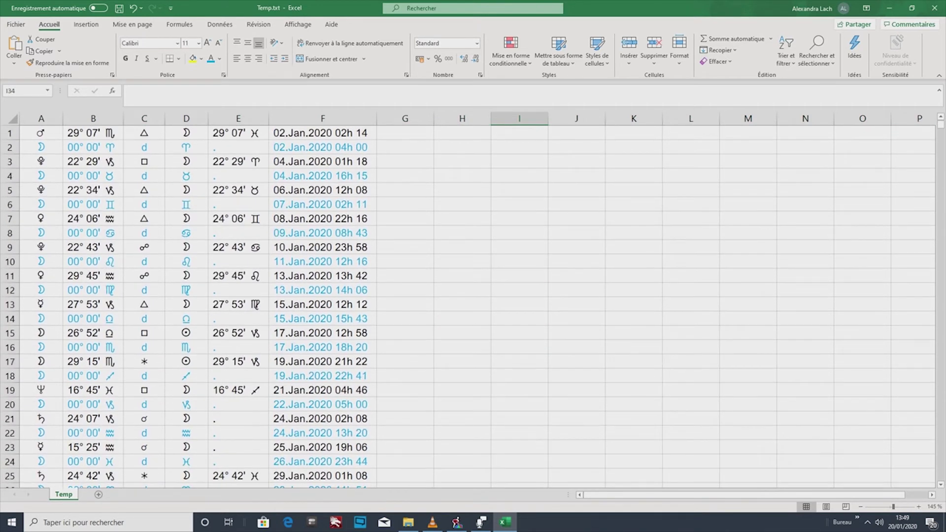
{"action": "scroll", "coordinate": [468, 306], "scroll_direction": "down", "scroll_amount": 2}
{"action": "scroll", "coordinate": [468, 305], "scroll_direction": "down", "scroll_amount": 1, "text": "ctrl"}
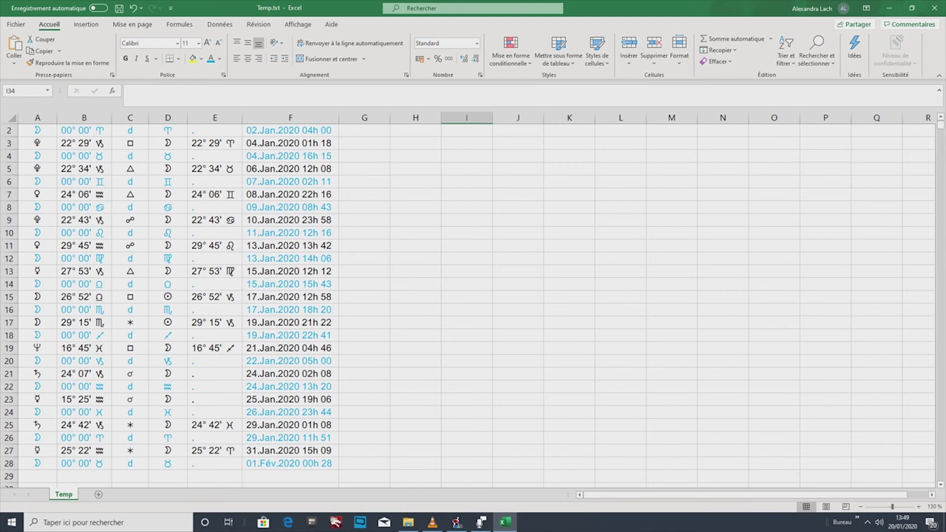
{"action": "scroll", "coordinate": [468, 306], "scroll_direction": "down", "scroll_amount": 1, "text": "ctrl"}
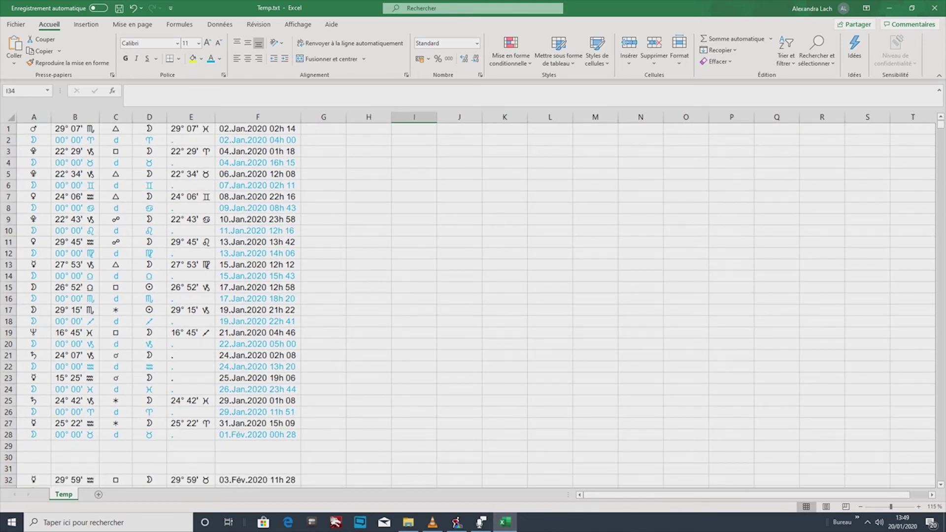
{"action": "scroll", "coordinate": [468, 306], "scroll_direction": "down", "scroll_amount": 1}
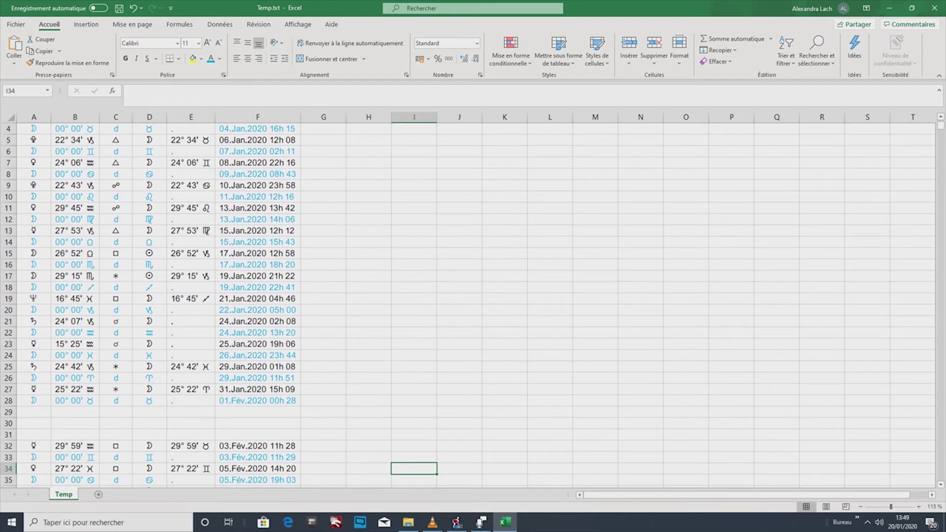
- Delete the three blank rows 29 to 31 below the Moon's Taurus entry of 01.Fév.2020 00h28
{"action": "left_click_drag", "start_coordinate": [9, 412], "coordinate": [17, 434]}
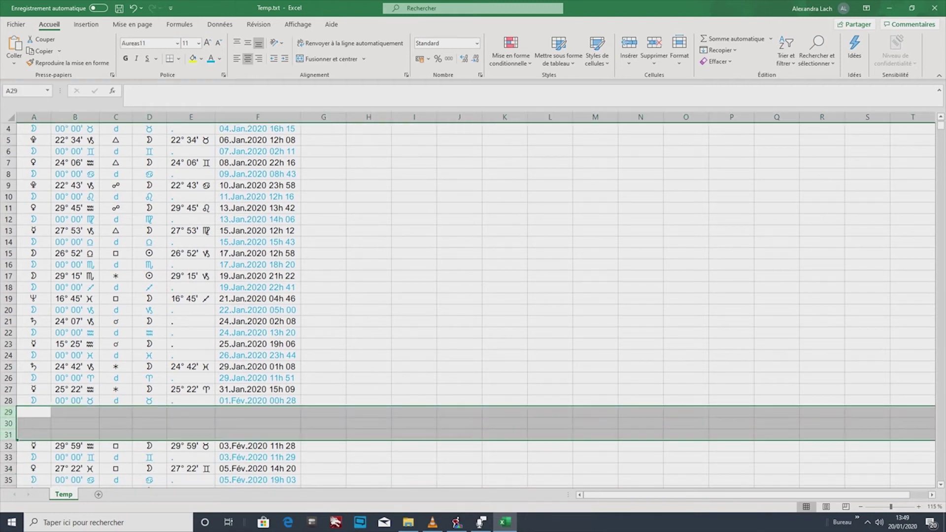
{"action": "right_click", "coordinate": [80, 433]}
{"action": "left_click", "coordinate": [112, 350]}
- Delete the blank rows below the Moon's Gemini entry of 01.Mar.2020 19h21
{"action": "scroll", "coordinate": [49, 384], "scroll_direction": "down", "scroll_amount": 9}
{"action": "left_click_drag", "start_coordinate": [9, 400], "coordinate": [8, 424]}
{"action": "right_click", "coordinate": [84, 418]}
{"action": "left_click", "coordinate": [112, 339]}
{"action": "left_click", "coordinate": [550, 343]}
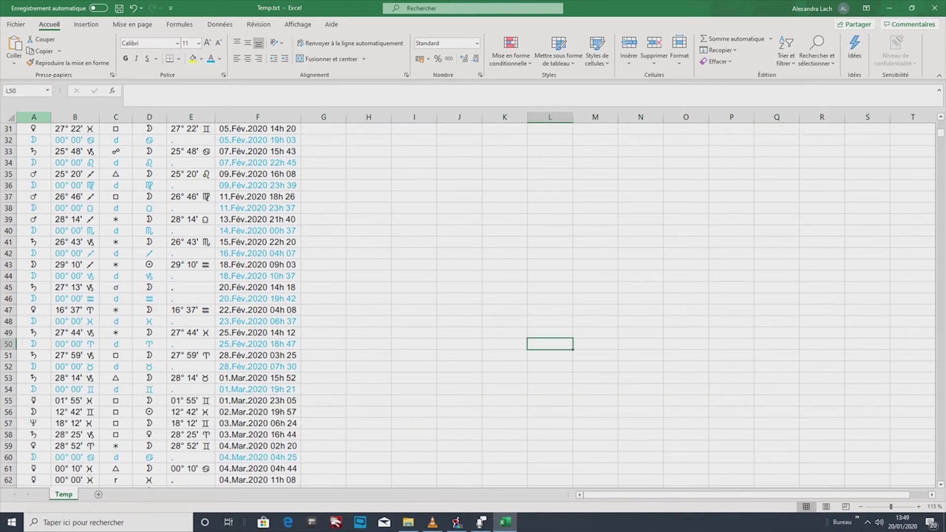
- Insert a blank column before column A and enter "début VOC" in A1 and "fin VOC" in A2
{"action": "left_click", "coordinate": [34, 117]}
{"action": "left_click", "coordinate": [629, 46]}
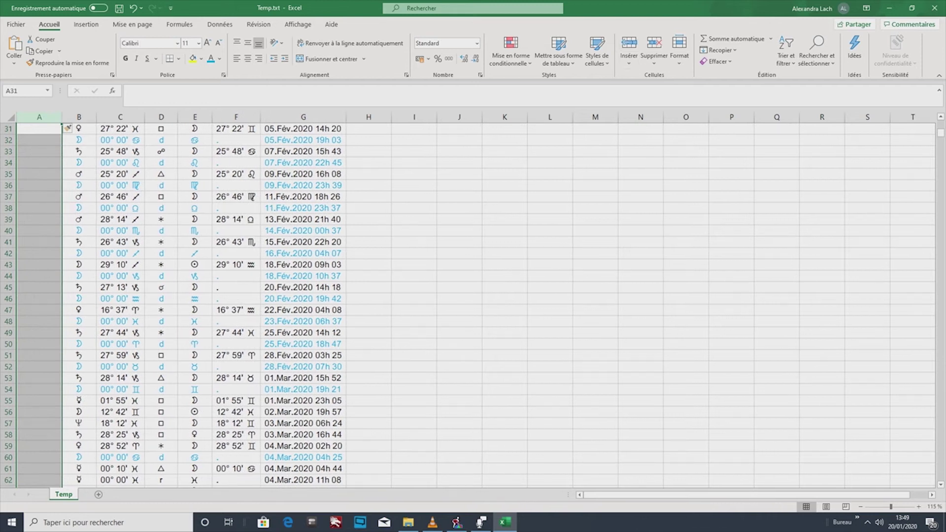
{"action": "scroll", "coordinate": [473, 303], "scroll_direction": "up", "scroll_amount": 4}
{"action": "scroll", "coordinate": [473, 303], "scroll_direction": "up", "scroll_amount": 6}
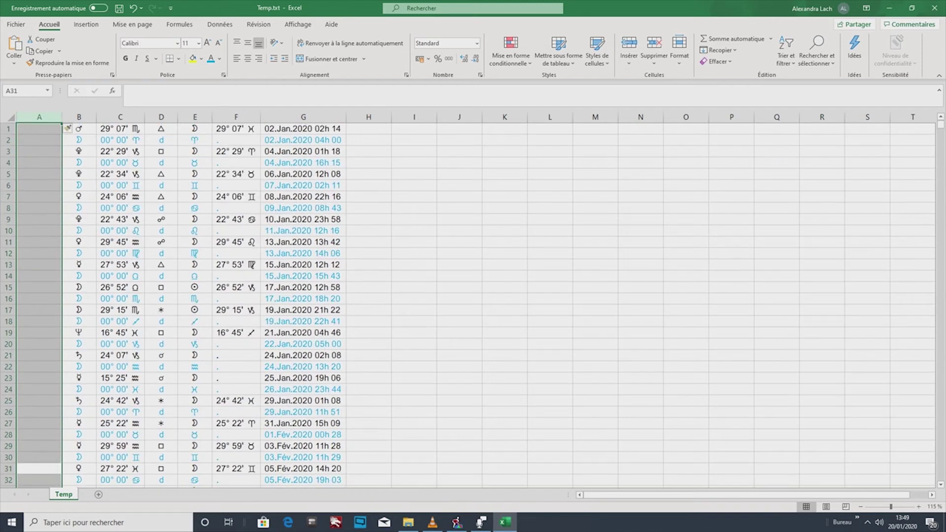
{"action": "left_click", "coordinate": [40, 128]}
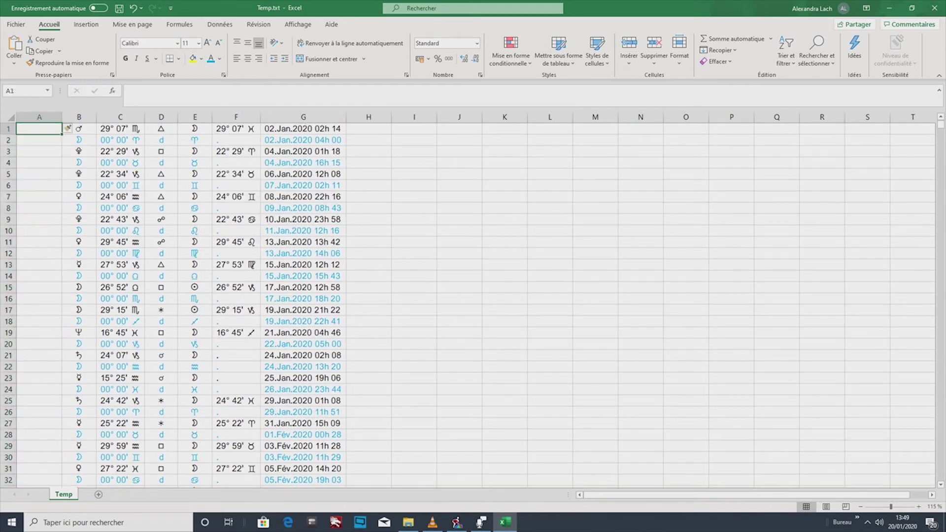
{"action": "type", "text": "dé"}
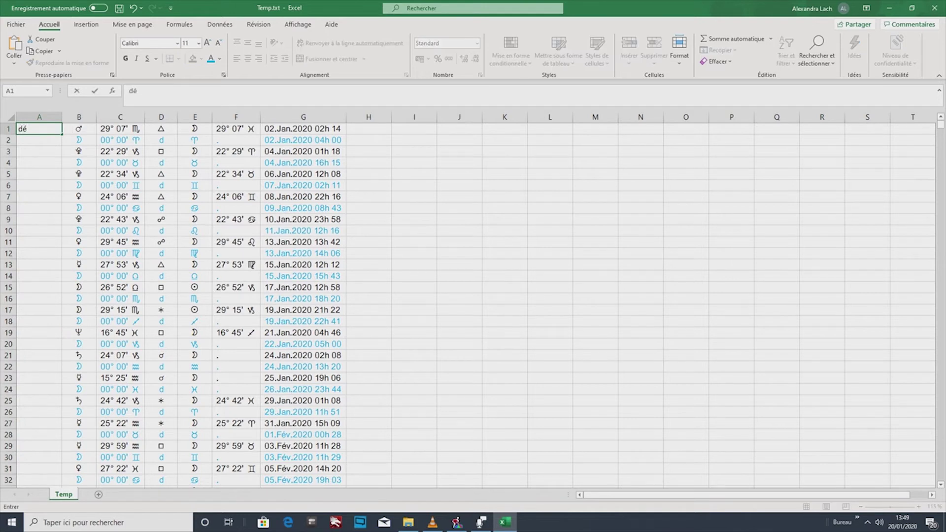
{"action": "type", "text": "but VOC"}
{"action": "key", "text": "Return"}
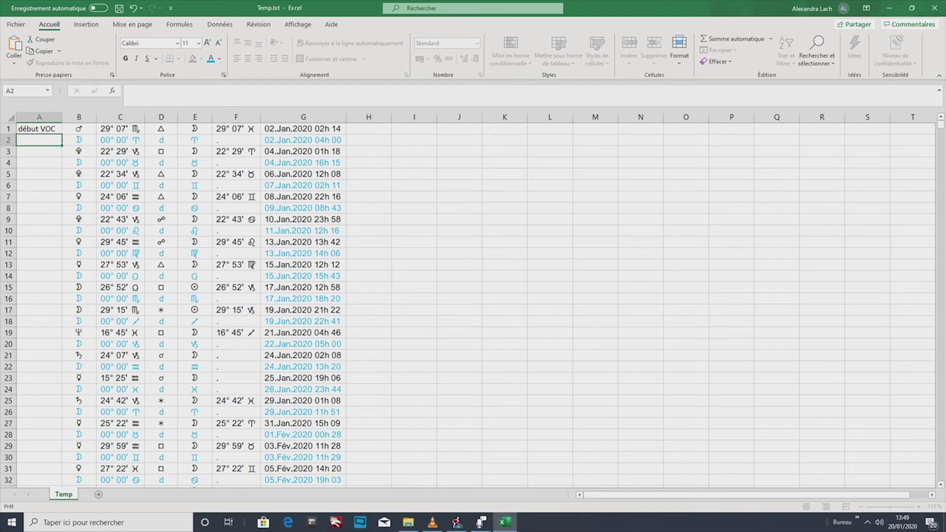
{"action": "type", "text": "fin VOC"}
{"action": "key", "text": "Return"}
- Copy the début VOC / fin VOC pair from A1:A2 into each following pair of rows down to row 12
{"action": "left_click_drag", "start_coordinate": [39, 128], "coordinate": [39, 140]}
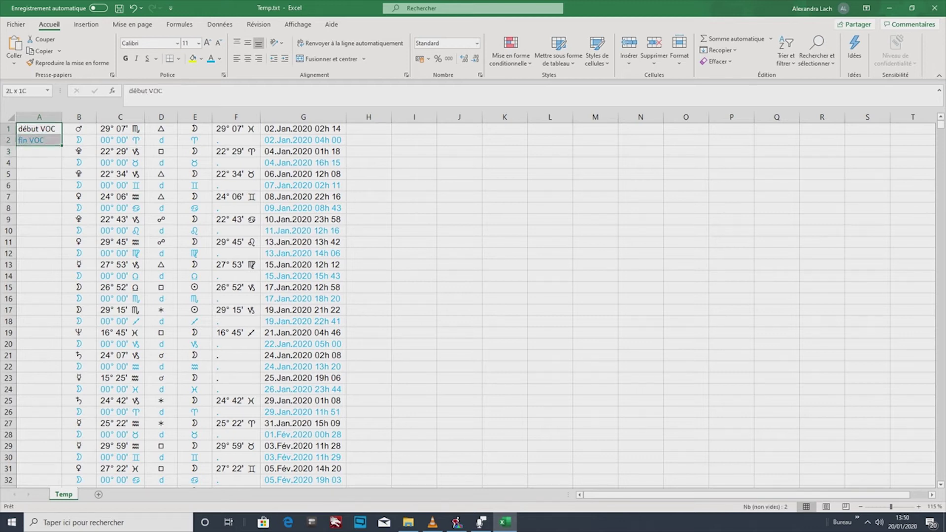
{"action": "key", "text": "ctrl+c"}
{"action": "left_click", "coordinate": [39, 151]}
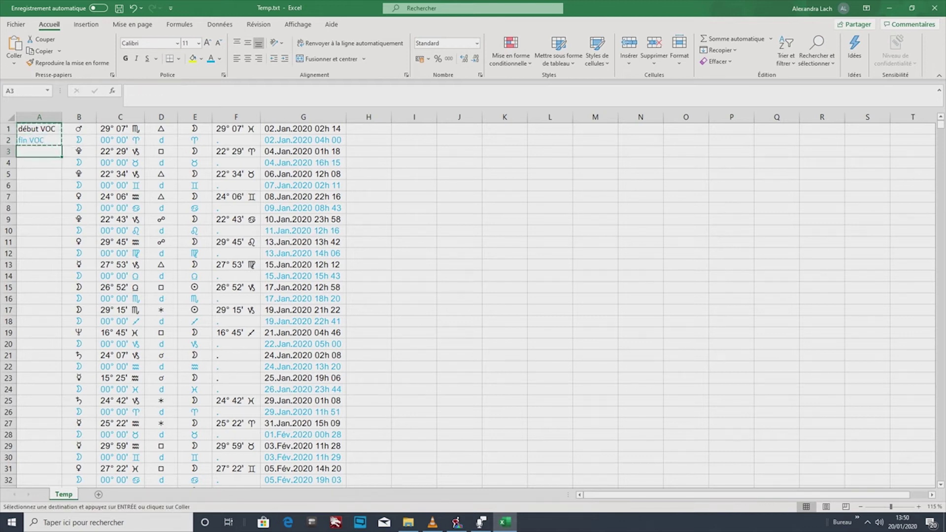
{"action": "key", "text": "ctrl+v"}
{"action": "left_click", "coordinate": [39, 173]}
{"action": "key", "text": "ctrl+v"}
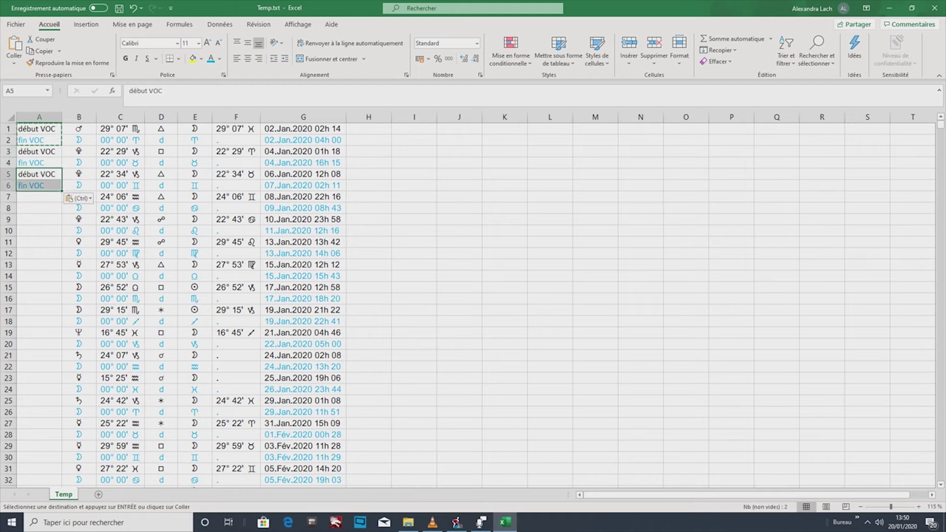
{"action": "left_click", "coordinate": [39, 197]}
{"action": "key", "text": "ctrl+v"}
{"action": "left_click", "coordinate": [40, 219]}
{"action": "key", "text": "ctrl+v"}
{"action": "left_click", "coordinate": [40, 241]}
{"action": "key", "text": "ctrl+v"}
- Copy the labels in A1:A12 and paste the block repeatedly down column A through row 60
{"action": "left_click_drag", "start_coordinate": [40, 129], "coordinate": [39, 253]}
{"action": "key", "text": "ctrl+c"}
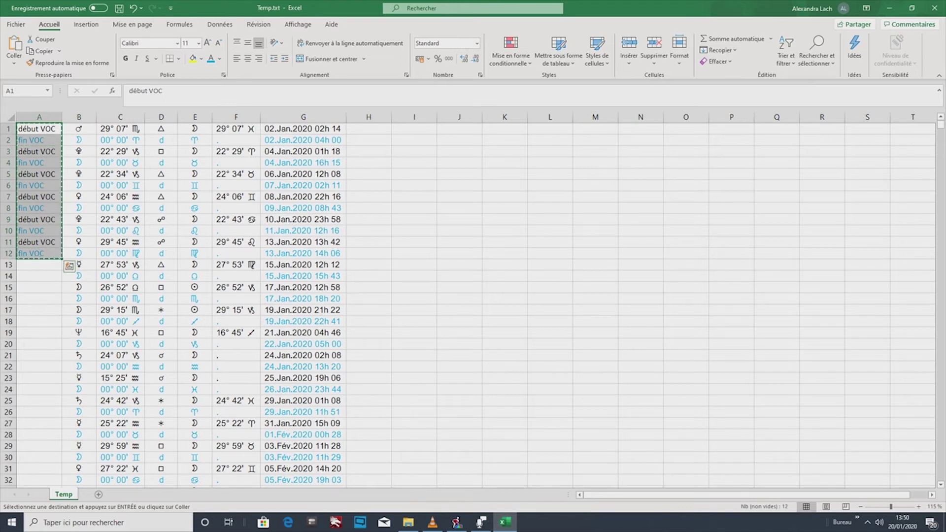
{"action": "left_click", "coordinate": [40, 265]}
{"action": "key", "text": "ctrl+v"}
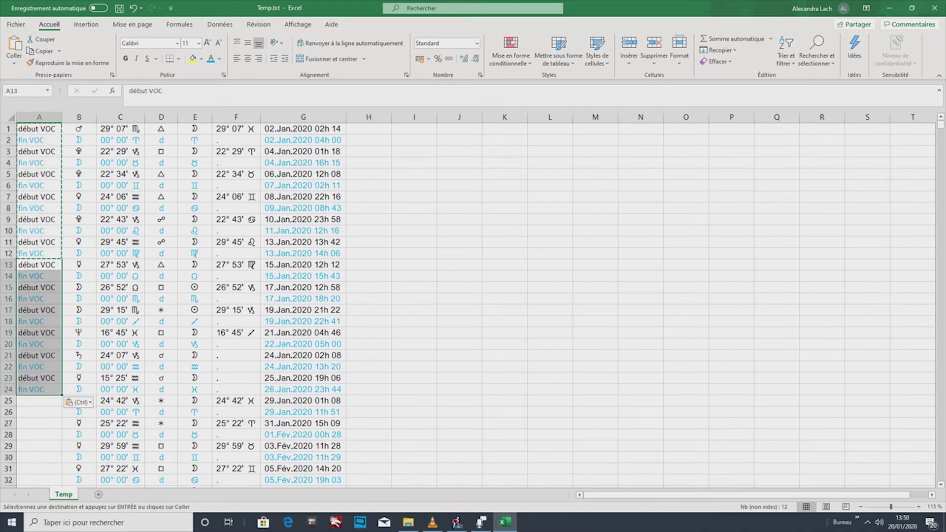
{"action": "left_click", "coordinate": [39, 400]}
{"action": "key", "text": "ctrl+v"}
{"action": "scroll", "coordinate": [39, 305], "scroll_direction": "down", "scroll_amount": 7}
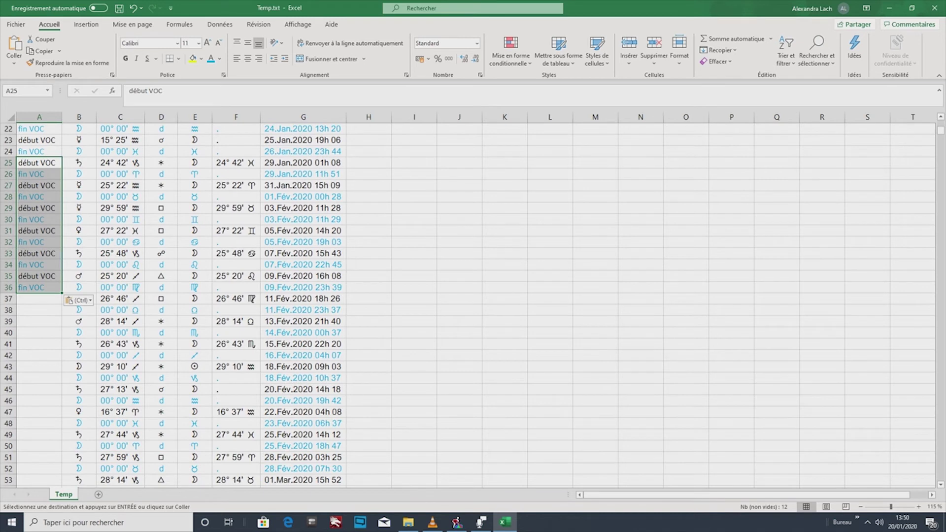
{"action": "left_click", "coordinate": [39, 298]}
{"action": "key", "text": "ctrl+v"}
{"action": "left_click", "coordinate": [39, 434]}
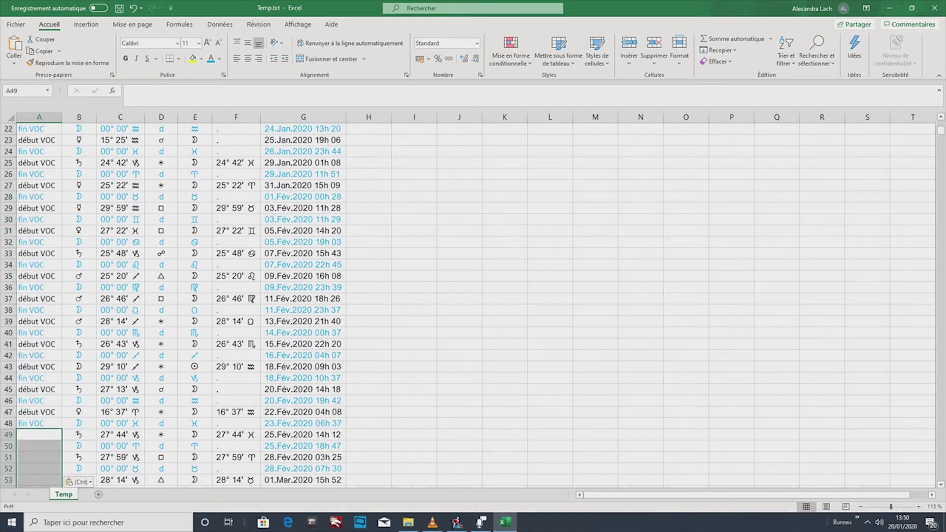
{"action": "key", "text": "ctrl+v"}
{"action": "scroll", "coordinate": [172, 306], "scroll_direction": "down", "scroll_amount": 8}
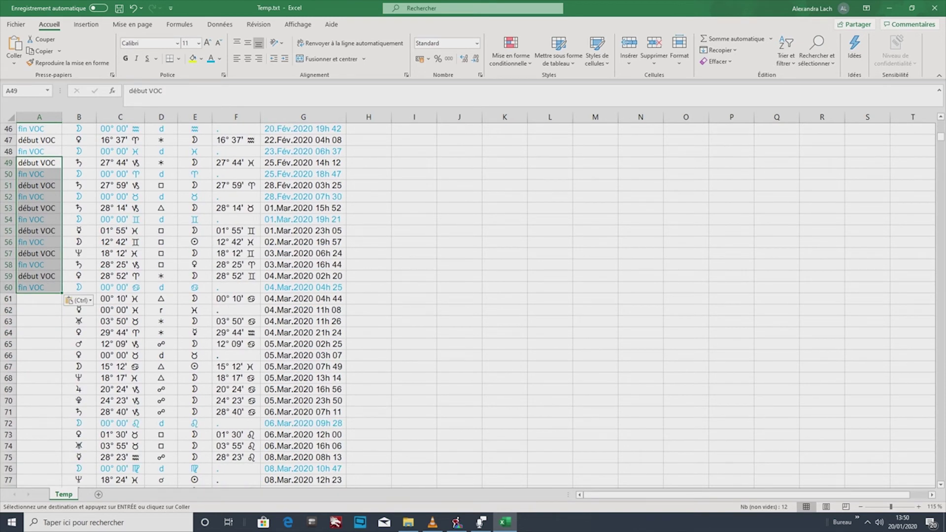
- Clear cells A55:A62, removing the VOC labels beside the unfiltered March transits
{"action": "left_click", "coordinate": [40, 231]}
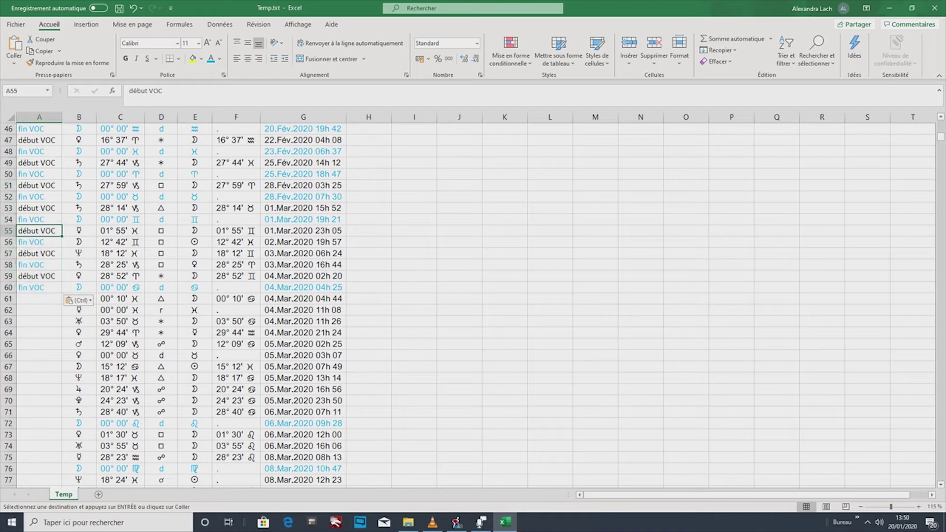
{"action": "left_click_drag", "start_coordinate": [39, 230], "coordinate": [39, 310]}
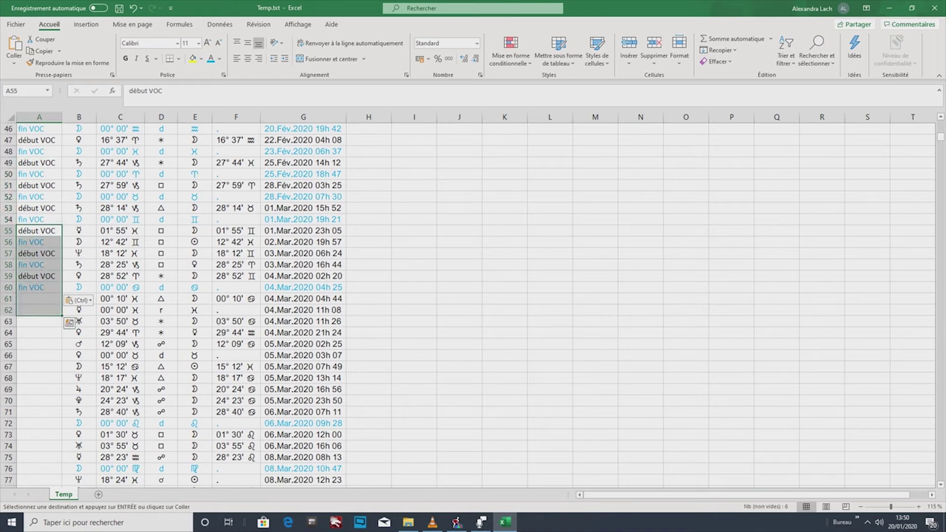
{"action": "key", "text": "Delete"}
{"action": "scroll", "coordinate": [473, 305], "scroll_direction": "down", "scroll_amount": 1}
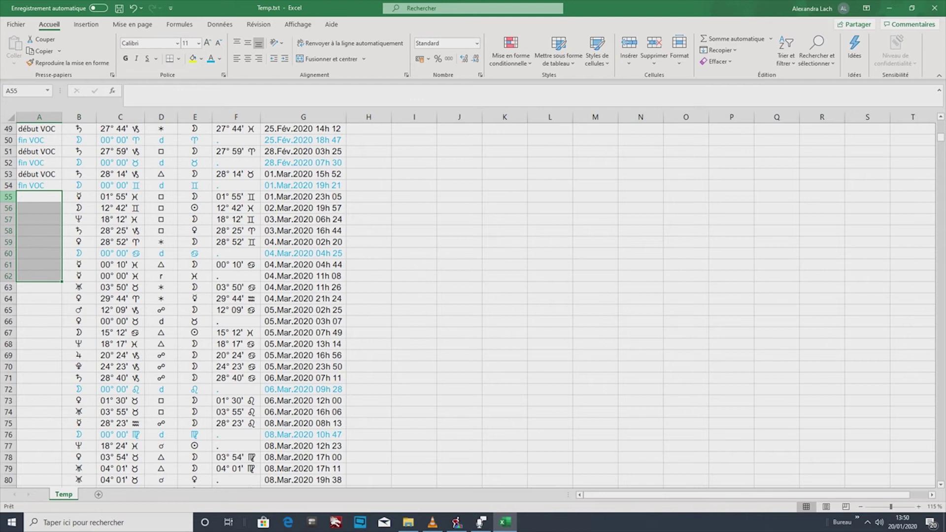
- Insert several blank rows at row 55 to separate the finished table from the unfiltered March transits
{"action": "left_click", "coordinate": [9, 197]}
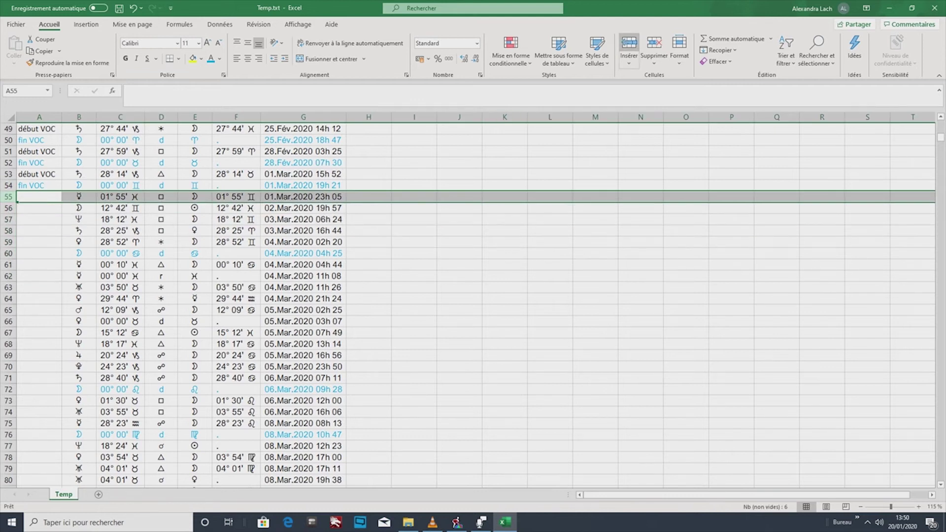
{"action": "triple_click", "coordinate": [629, 44]}
{"action": "triple_click", "coordinate": [629, 44]}
{"action": "triple_click", "coordinate": [629, 44]}
{"action": "left_click", "coordinate": [629, 44]}
- Review the labelled table, examining the VOC period from 21.Jan.2020 04h46 to 22.Jan.2020 05h00 and the pairs through February
{"action": "scroll", "coordinate": [473, 305], "scroll_direction": "up", "scroll_amount": 8}
{"action": "scroll", "coordinate": [473, 305], "scroll_direction": "up", "scroll_amount": 8}
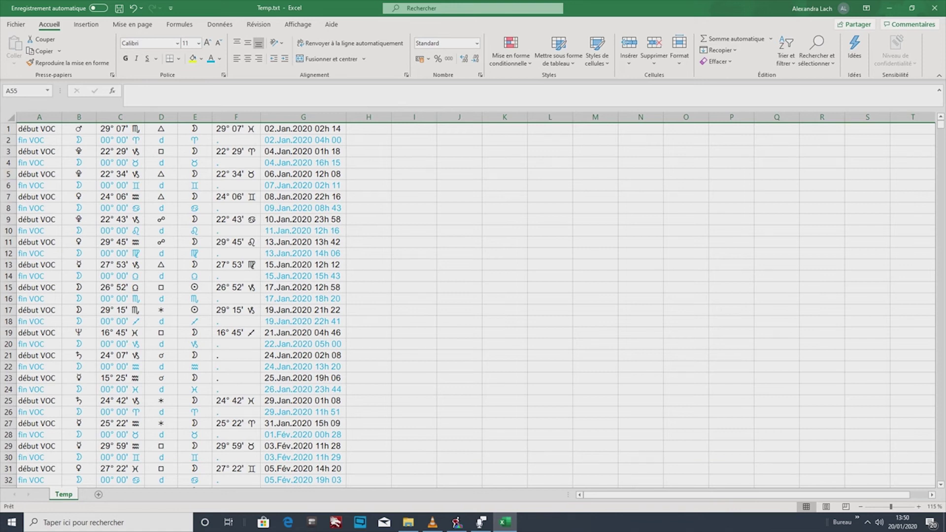
{"action": "scroll", "coordinate": [473, 306], "scroll_direction": "down", "scroll_amount": 3}
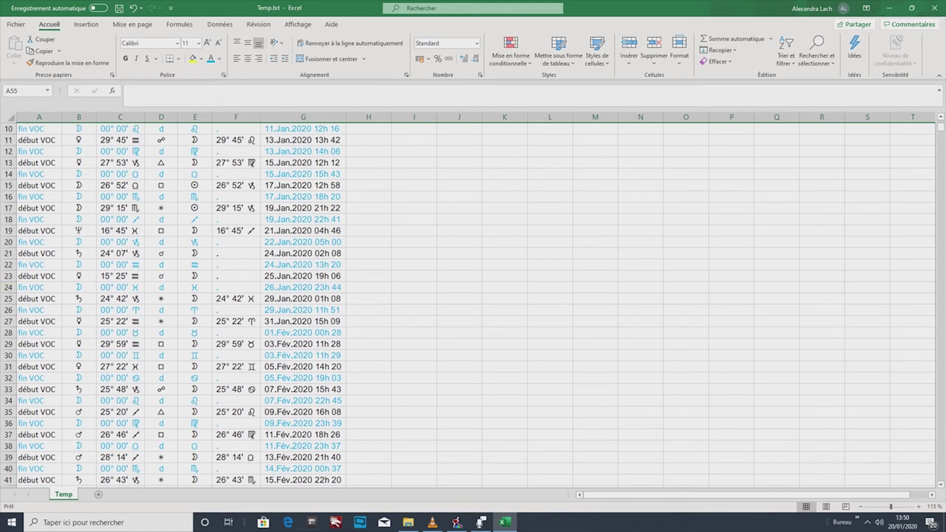
{"action": "scroll", "coordinate": [473, 305], "scroll_direction": "up", "scroll_amount": 2}
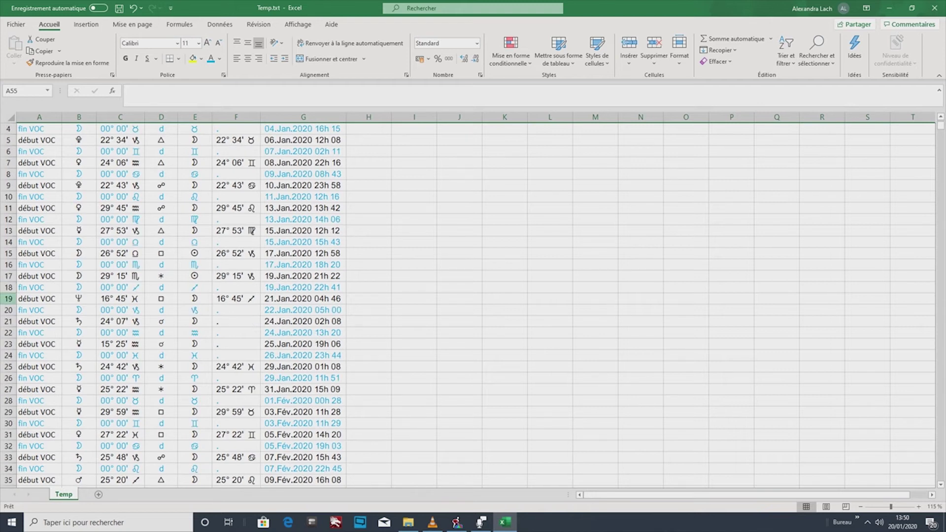
{"action": "left_click", "coordinate": [8, 321]}
{"action": "left_click", "coordinate": [8, 298]}
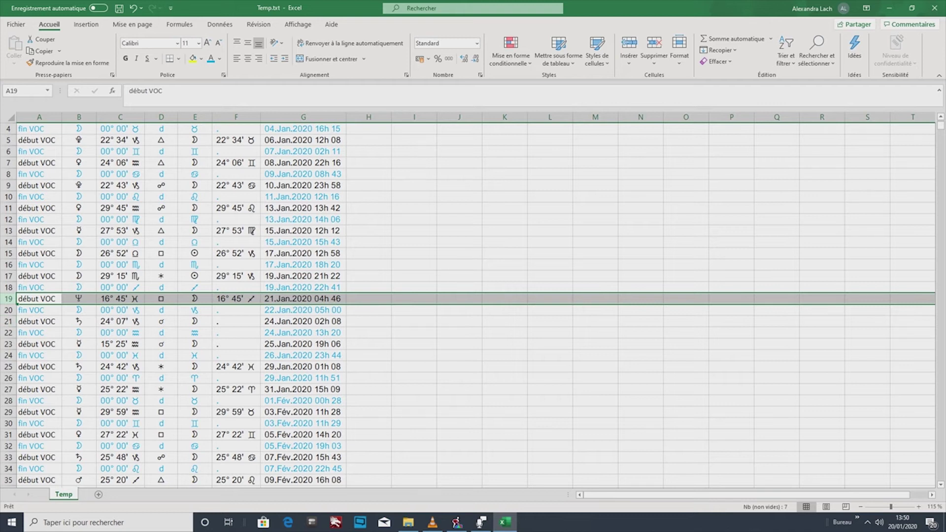
{"action": "left_click", "coordinate": [8, 310]}
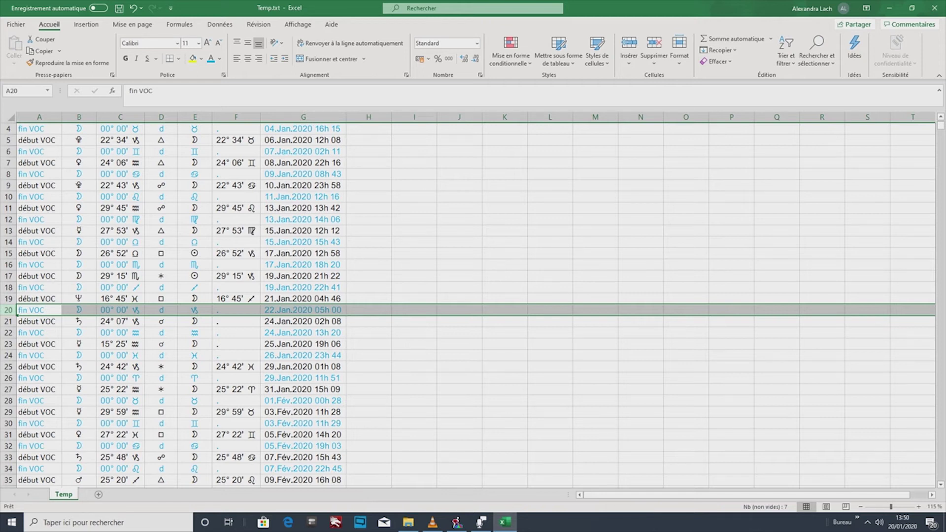
{"action": "scroll", "coordinate": [468, 305], "scroll_direction": "up", "scroll_amount": 1}
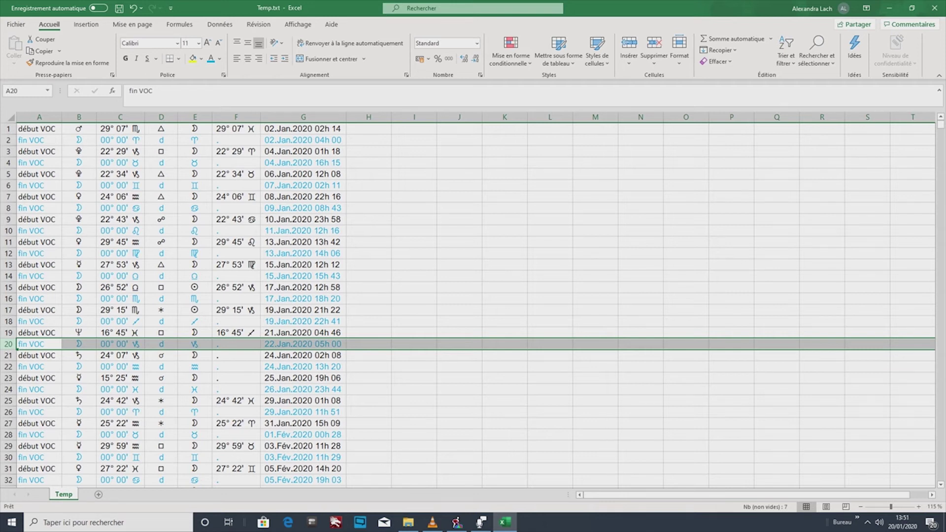
{"action": "left_click", "coordinate": [194, 389]}
{"action": "scroll", "coordinate": [194, 389], "scroll_direction": "down", "scroll_amount": 7}
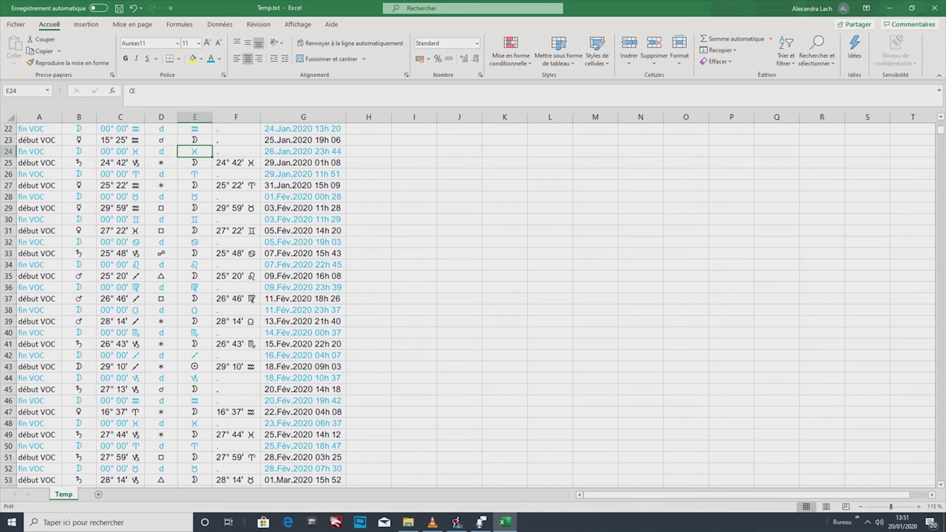
{"action": "scroll", "coordinate": [473, 303], "scroll_direction": "up", "scroll_amount": 7}
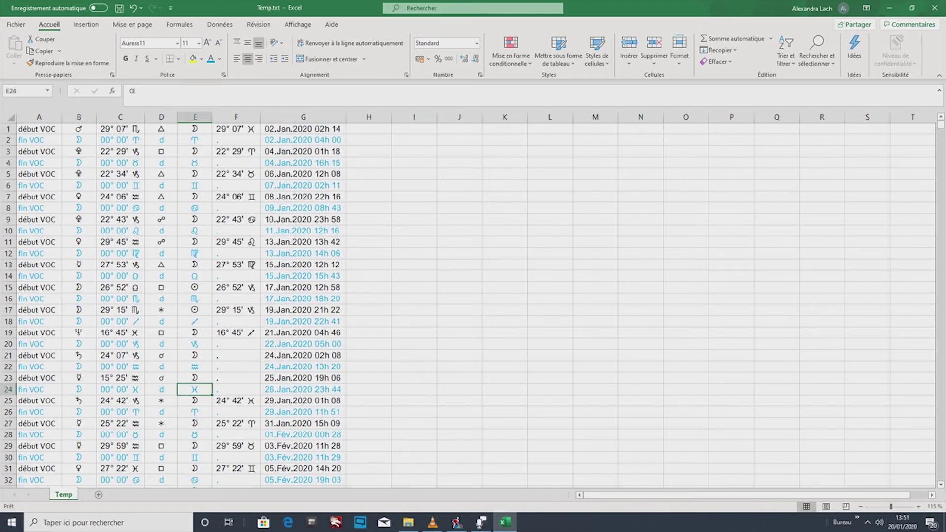
- Switch to Astrolog32 and enlarge its chart window to nearly the full screen height
{"action": "left_click", "coordinate": [413, 128]}
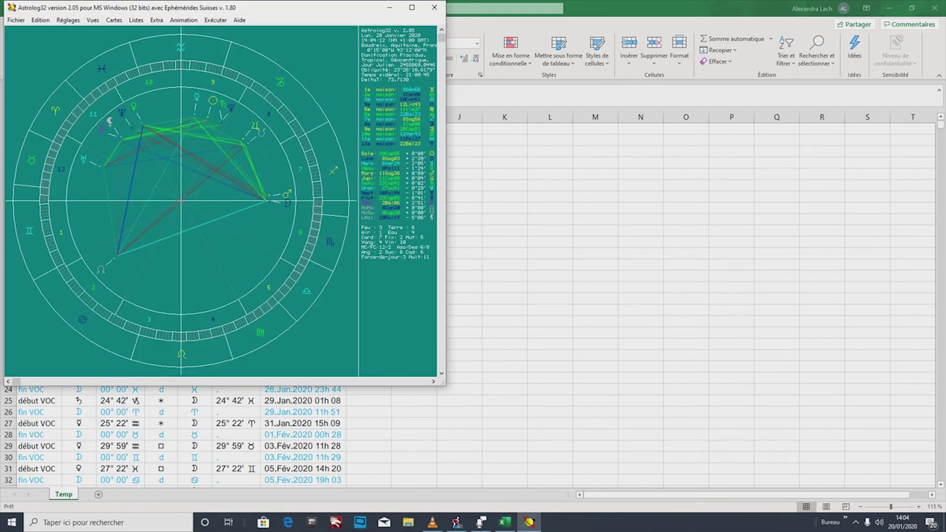
{"action": "left_click_drag", "start_coordinate": [445, 386], "coordinate": [538, 511]}
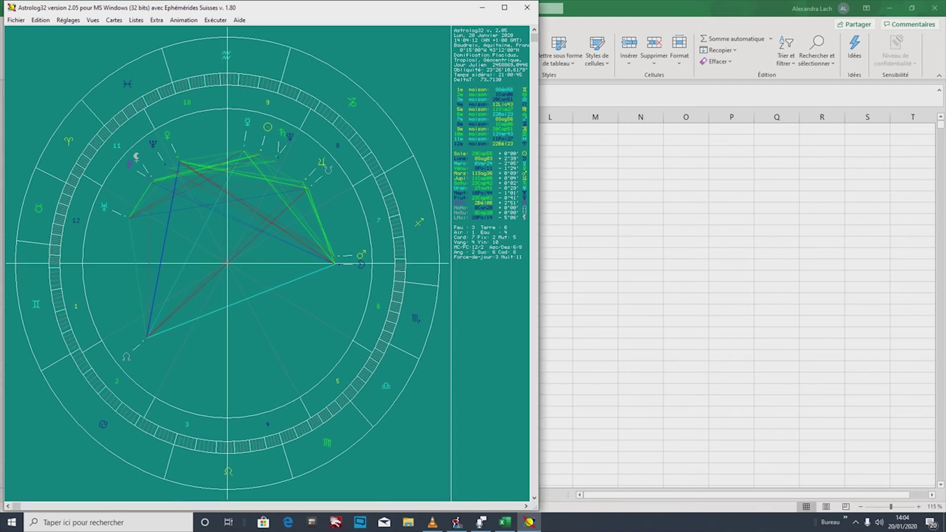
{"action": "left_click_drag", "start_coordinate": [539, 512], "coordinate": [545, 513]}
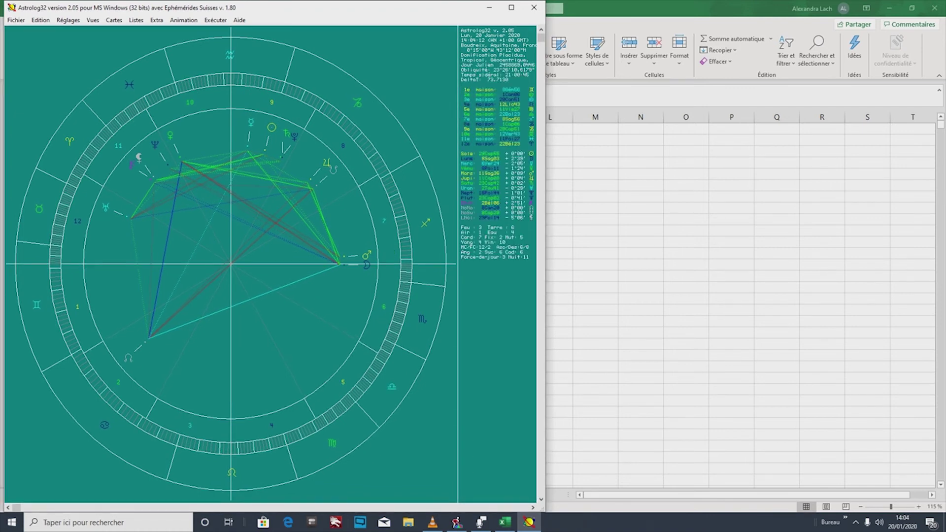
- Open the transits and progressions list and choose chronological planetary transits for the month, starting on day 1
{"action": "left_click", "coordinate": [136, 20]}
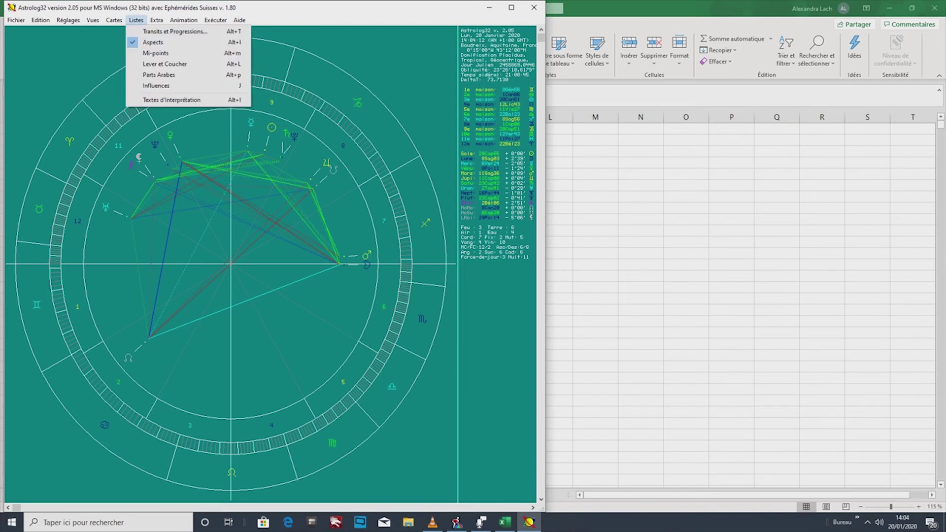
{"action": "key", "text": "Return"}
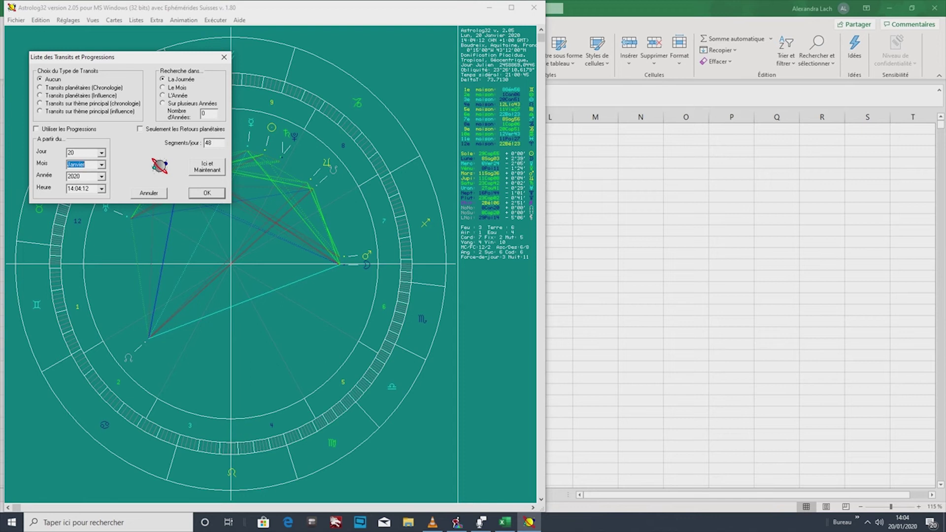
{"action": "left_click", "coordinate": [40, 87]}
{"action": "key", "text": "alt+Down"}
{"action": "type", "text": "1"}
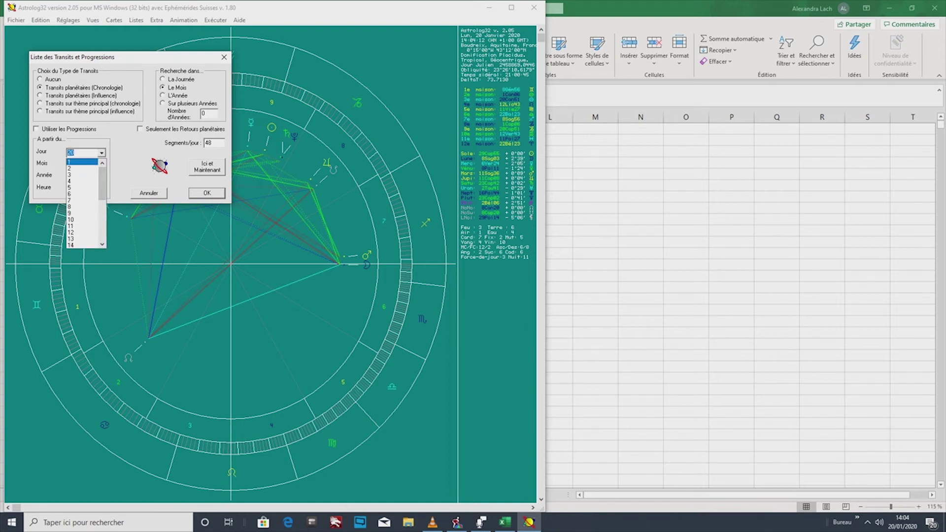
{"action": "key", "text": "Return"}
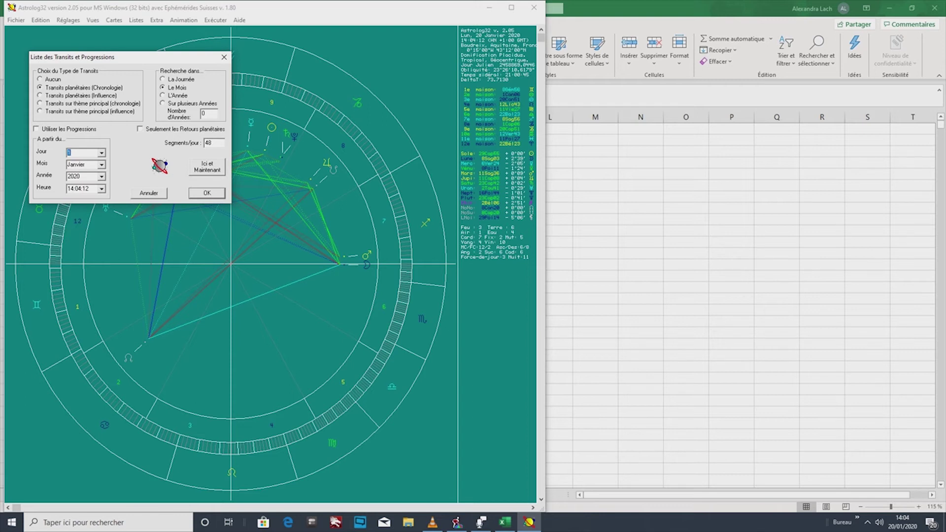
- Set the start hour to 0 and generate the January 2020 transit list
{"action": "key", "text": "Tab"}
{"action": "key", "text": "Tab"}
{"action": "key", "text": "Tab"}
{"action": "type", "text": "0"}
{"action": "key", "text": "Return"}
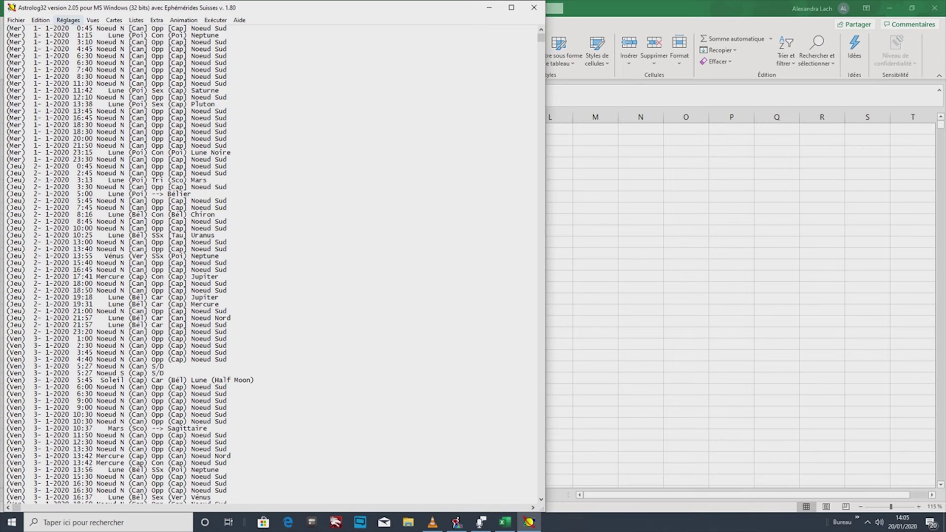
- Deselect all minor planets in the main chart selections so the transit list excludes Chiron, the nodes and Lune Noire
{"action": "left_click", "coordinate": [68, 19]}
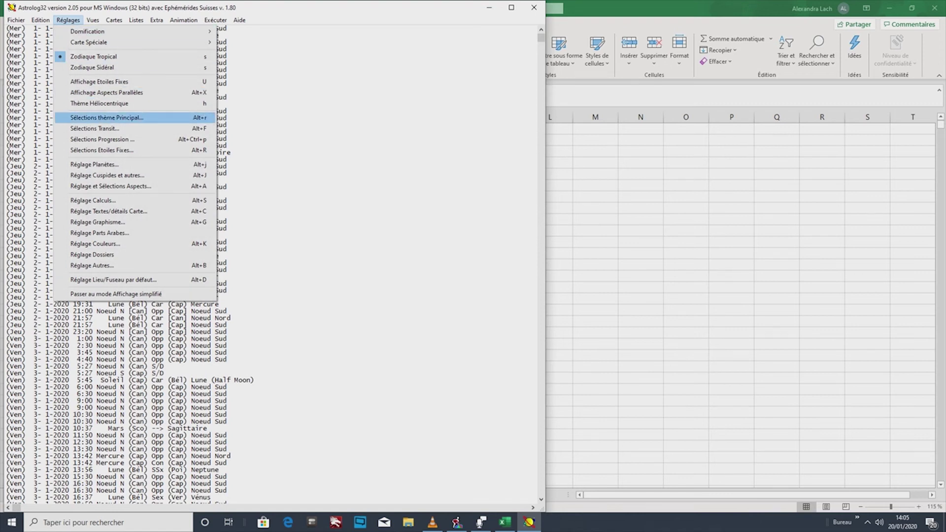
{"action": "key", "text": "Return"}
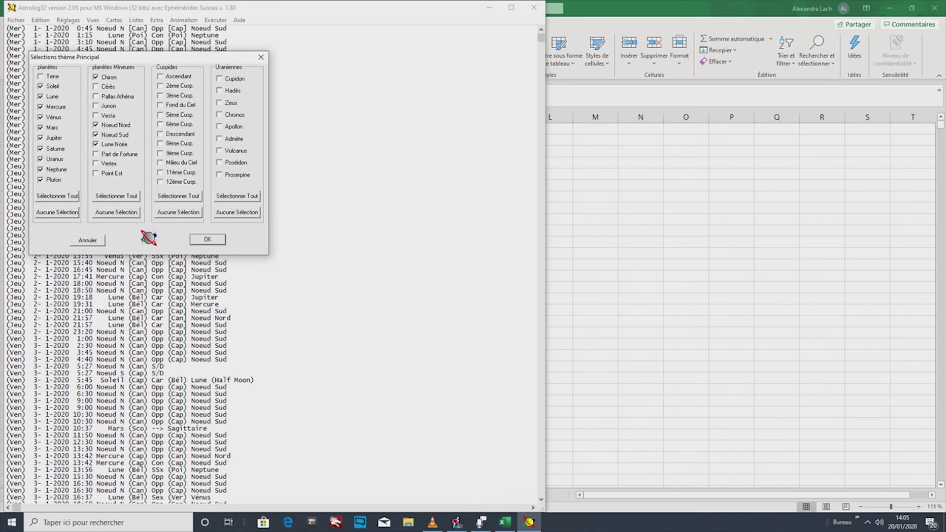
{"action": "left_click", "coordinate": [117, 212]}
{"action": "key", "text": "Return"}
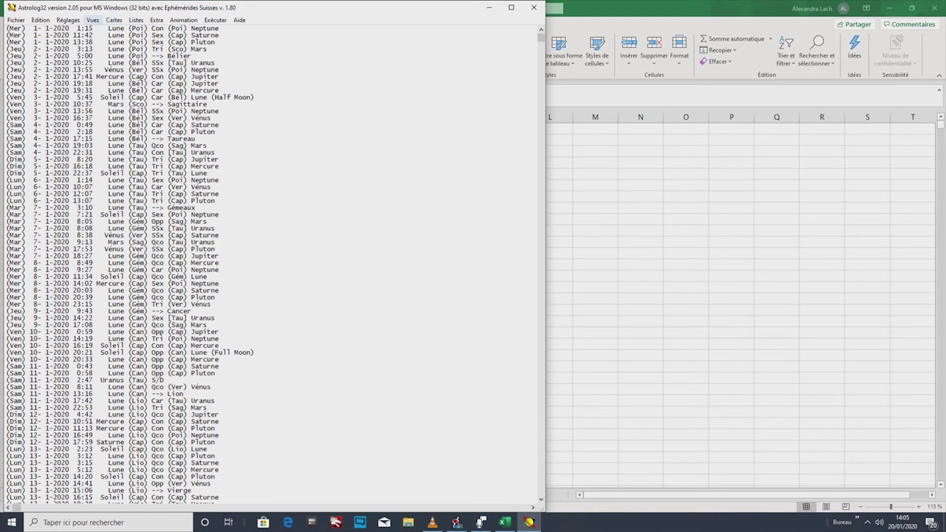
- Limit the listed aspects to Conjonction, Opposition, Carré, Trigone and Sextile, leaving all minor aspects deselected
{"action": "left_click", "coordinate": [68, 20]}
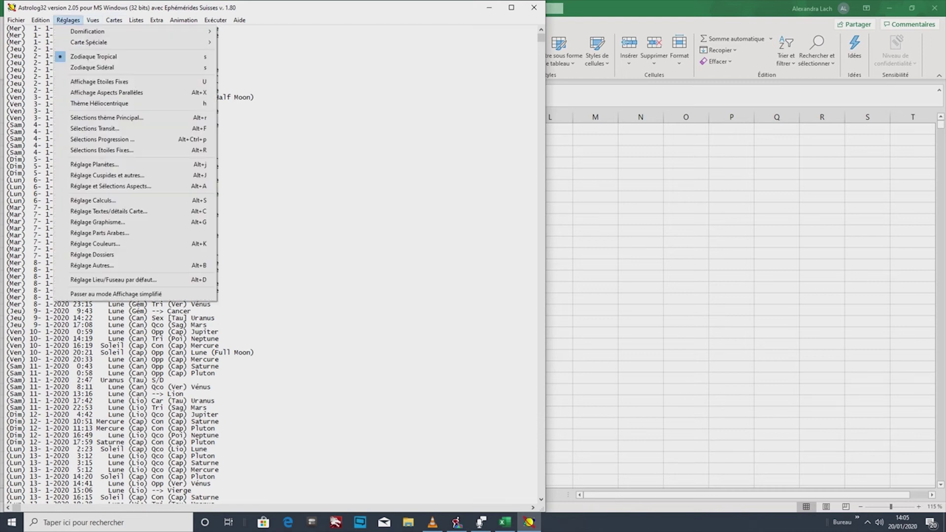
{"action": "left_click", "coordinate": [111, 186]}
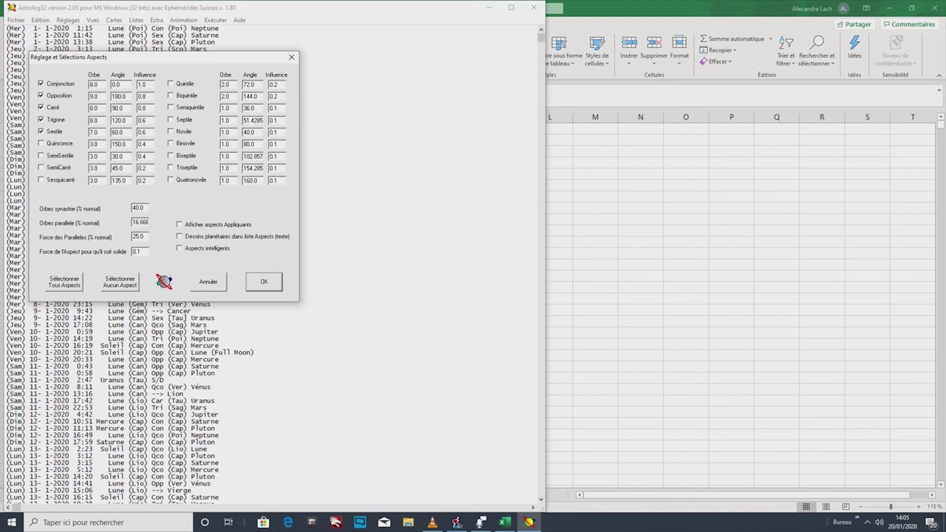
{"action": "key", "text": "Return"}
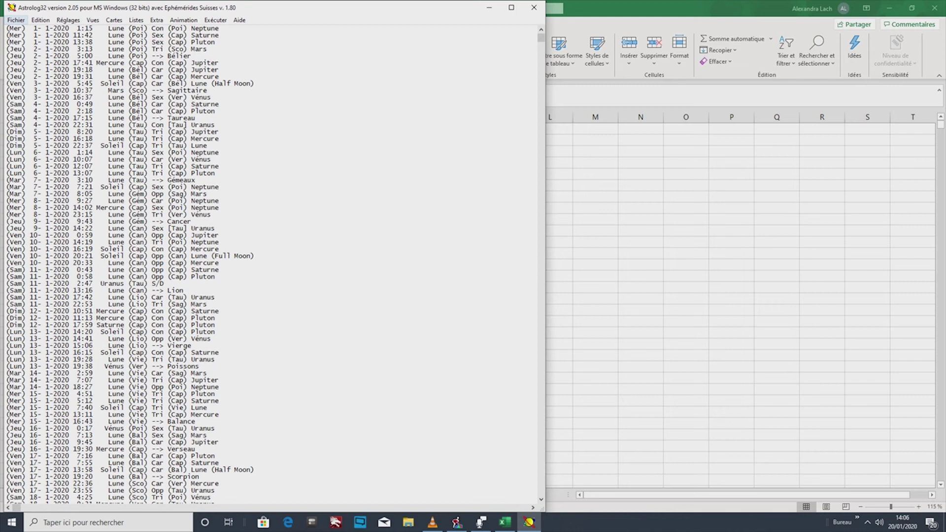
- Export the transit list as the text file LUNE-VOC-jan2020.txt, saving it in the Documents folder
{"action": "left_click", "coordinate": [16, 19]}
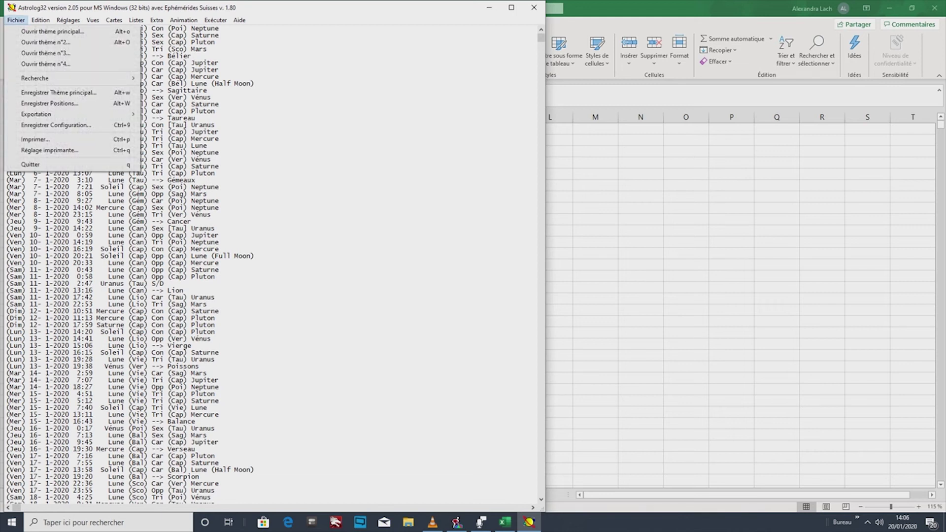
{"action": "mouse_move", "coordinate": [74, 114]}
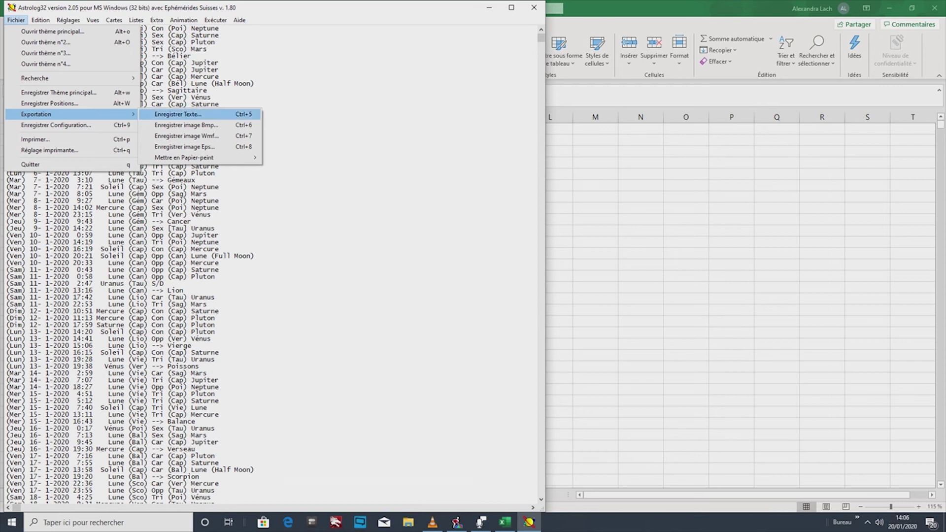
{"action": "key", "text": "Return"}
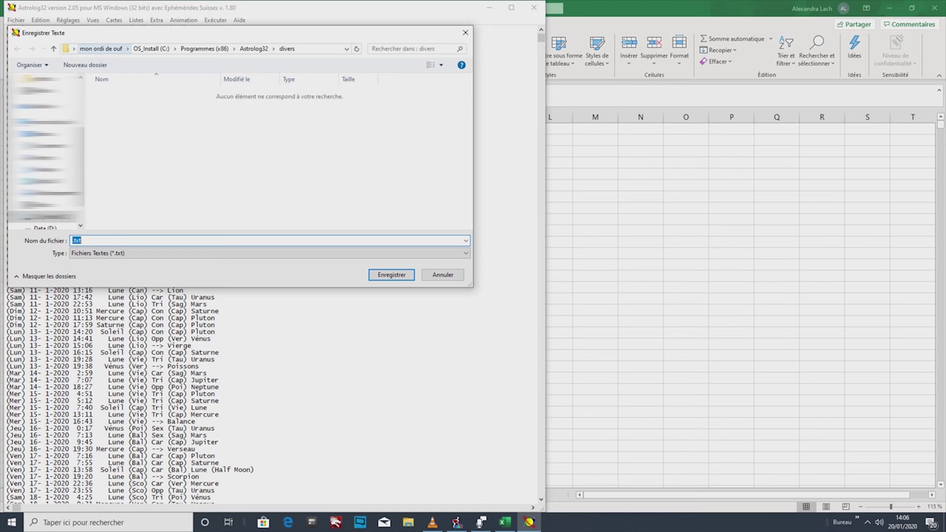
{"action": "left_click", "coordinate": [72, 241]}
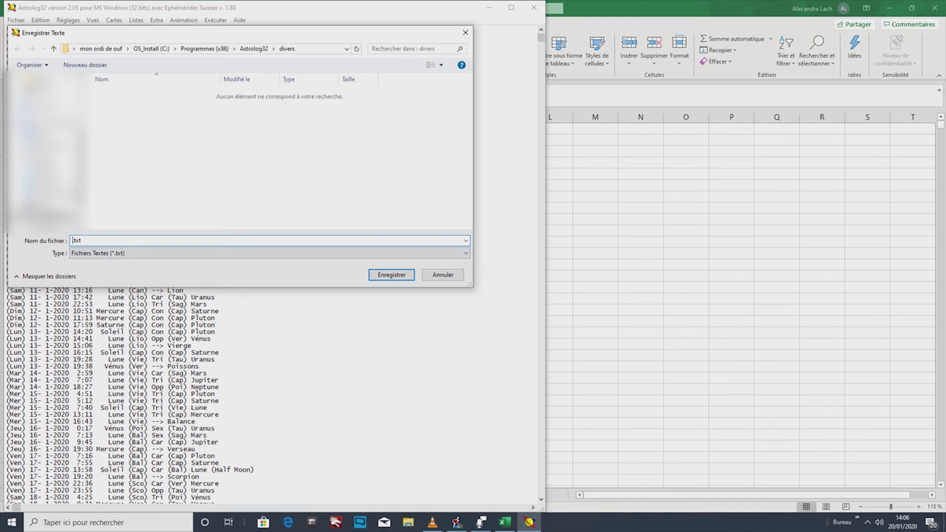
{"action": "type", "text": "L"}
{"action": "type", "text": "UNE6"}
{"action": "key", "text": "BackSpace"}
{"action": "type", "text": "-VOC-jan2020"}
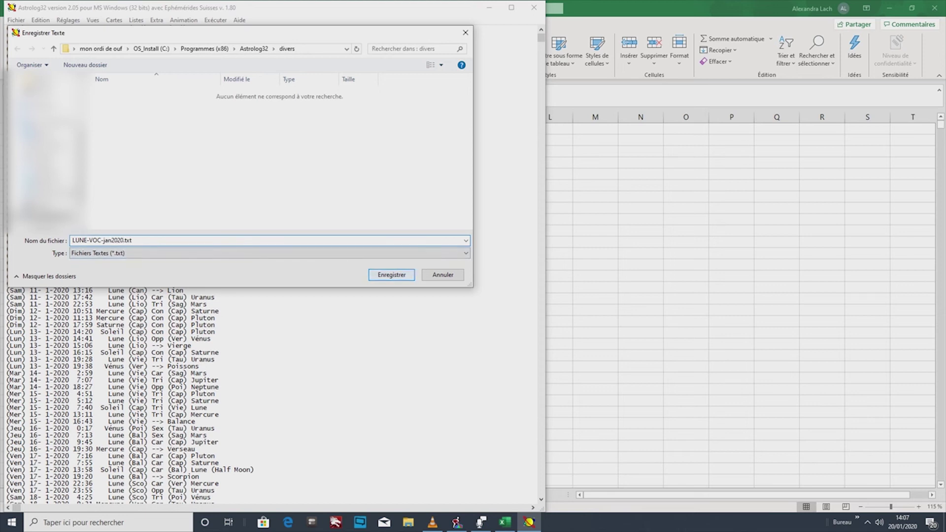
{"action": "key", "text": "Return"}
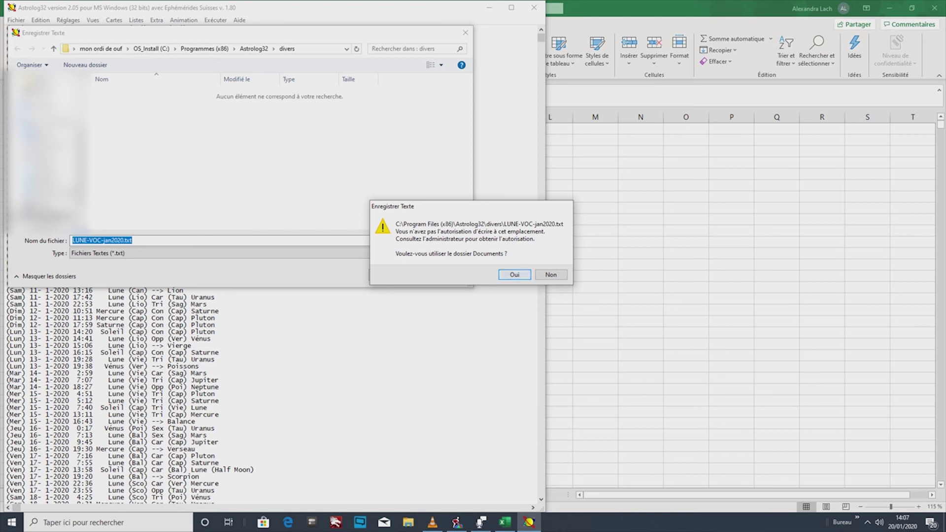
{"action": "key", "text": "Return"}
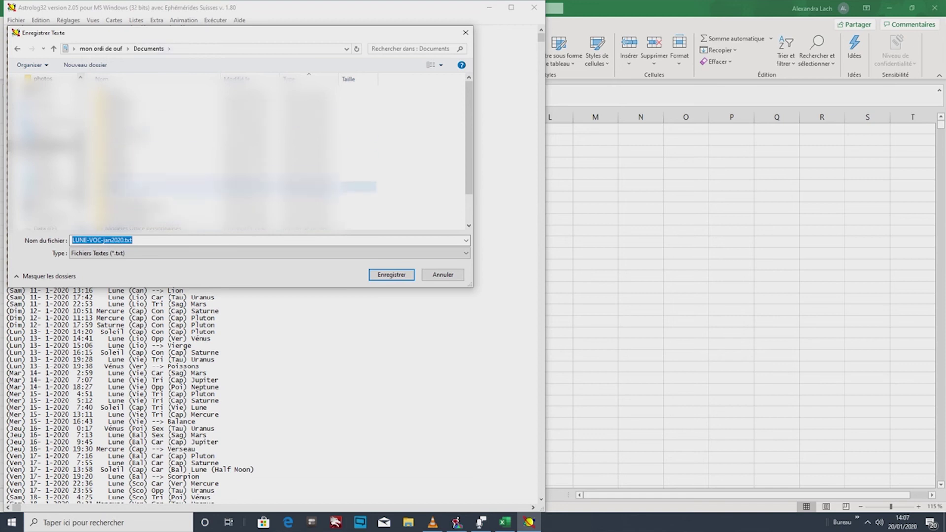
{"action": "left_click", "coordinate": [391, 275]}
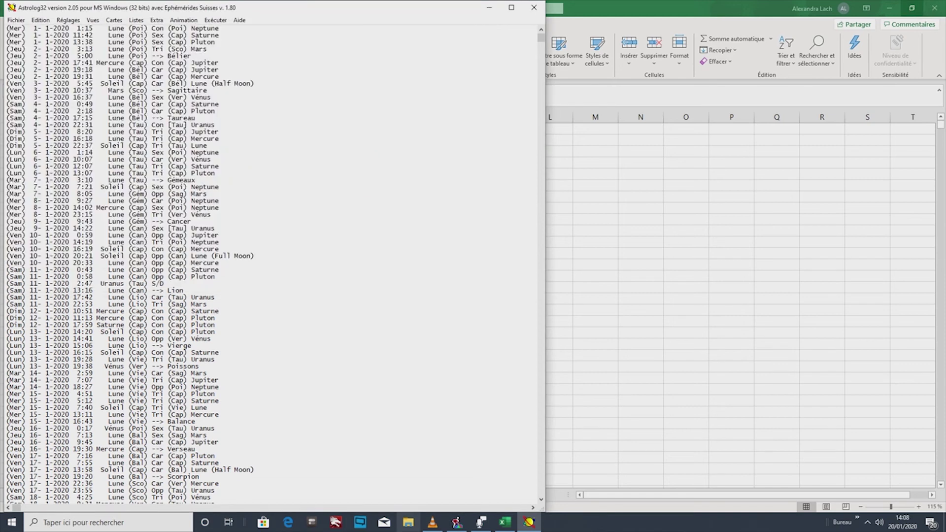
- Open LUNE-VOC-jan2020.txt from the Documents folder in Notepad to view the exported transits
{"action": "key", "text": "super+e"}
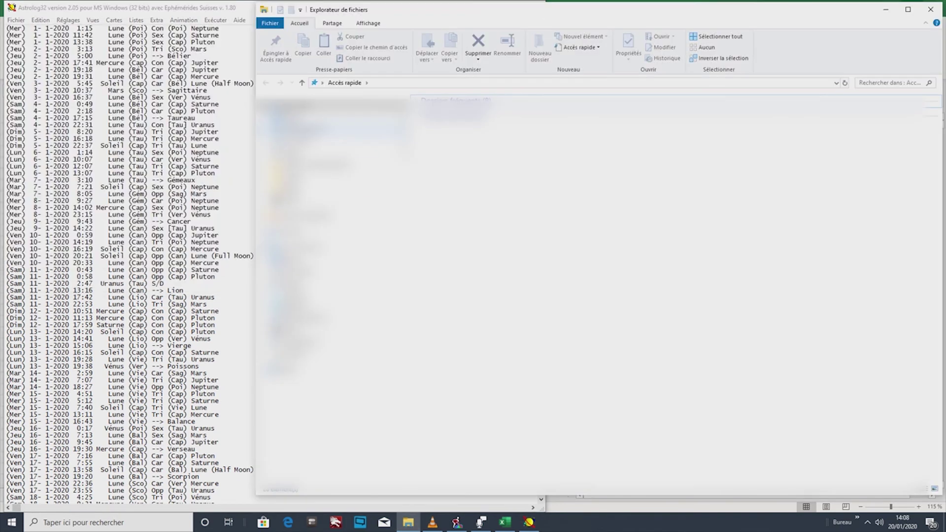
{"action": "left_click", "coordinate": [316, 141]}
{"action": "double_click", "coordinate": [458, 113]}
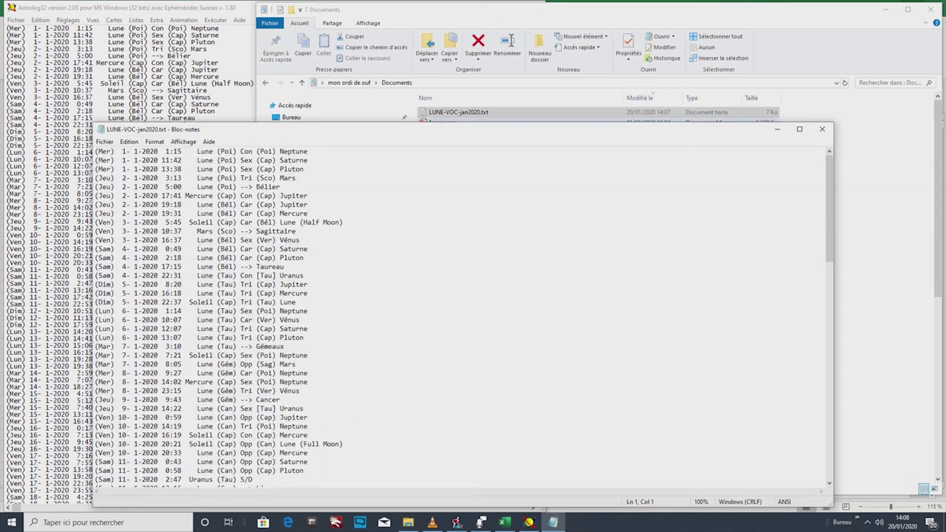
{"action": "left_click_drag", "start_coordinate": [458, 123], "coordinate": [458, 65]}
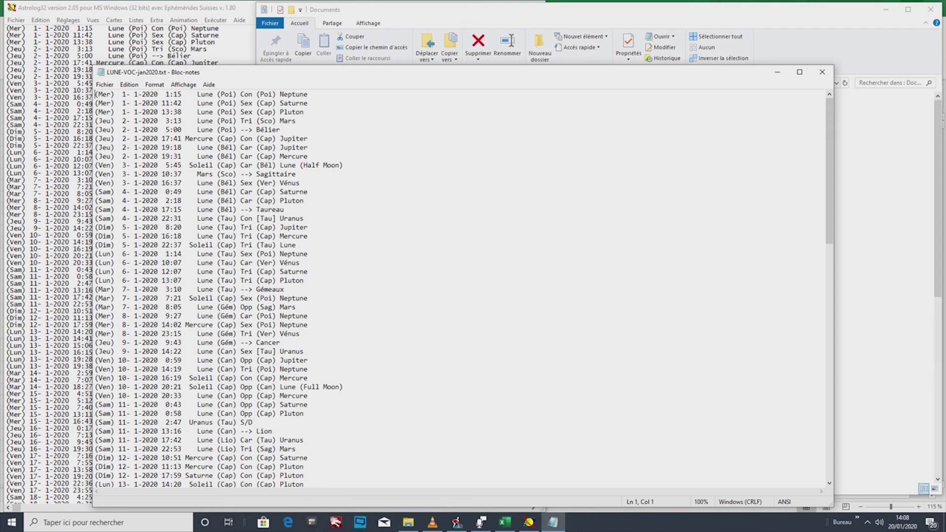
- Open LUNE-VOC-jan2020.txt from the Documents folder in Word with the default Windows encoding and maximize the document window
{"action": "key", "text": "alt+Tab"}
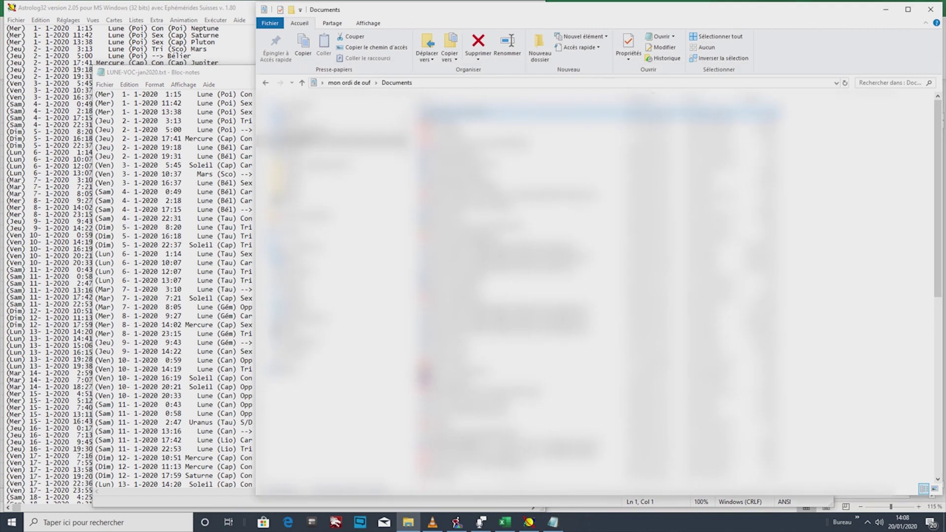
{"action": "right_click", "coordinate": [481, 113]}
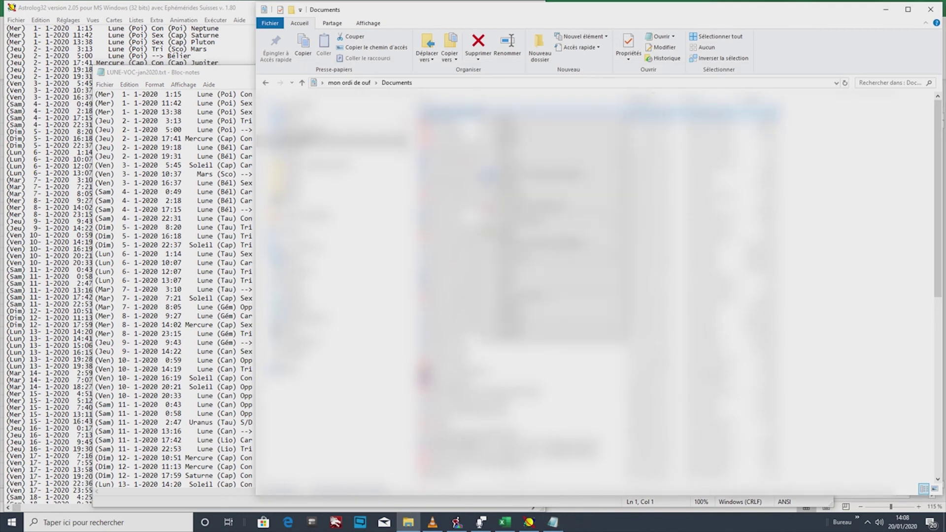
{"action": "mouse_move", "coordinate": [591, 195]}
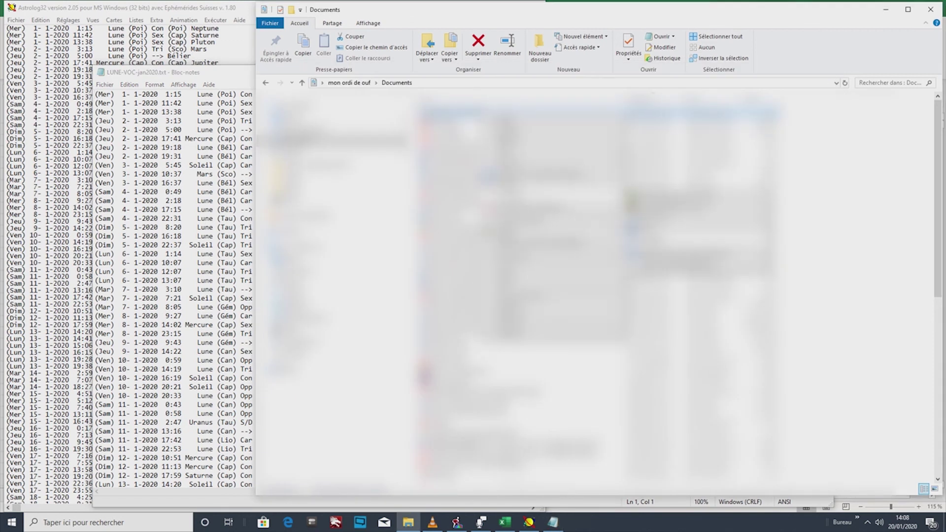
{"action": "left_click", "coordinate": [690, 226]}
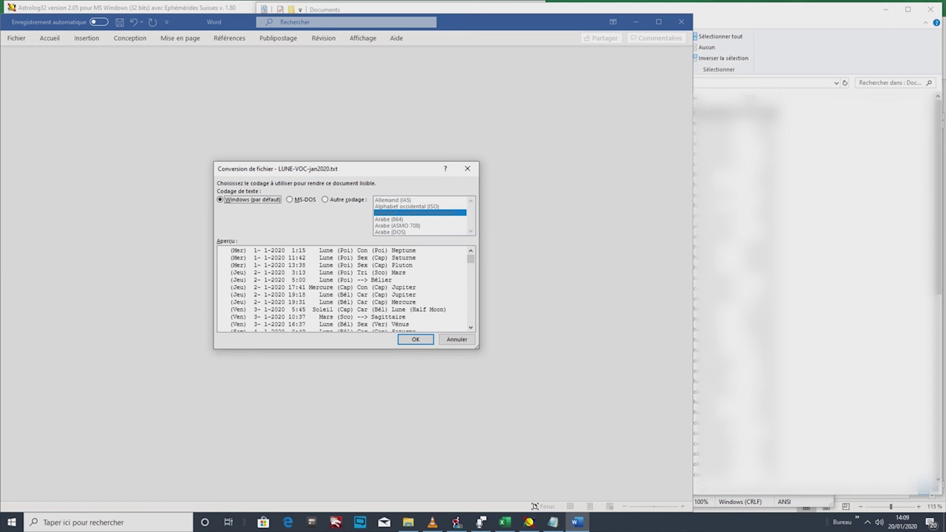
{"action": "key", "text": "Return"}
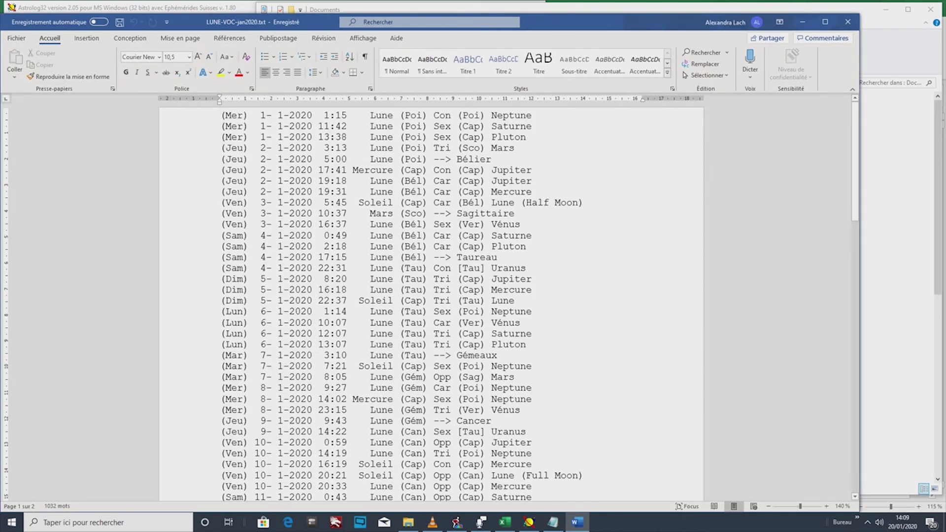
{"action": "left_click", "coordinate": [824, 22]}
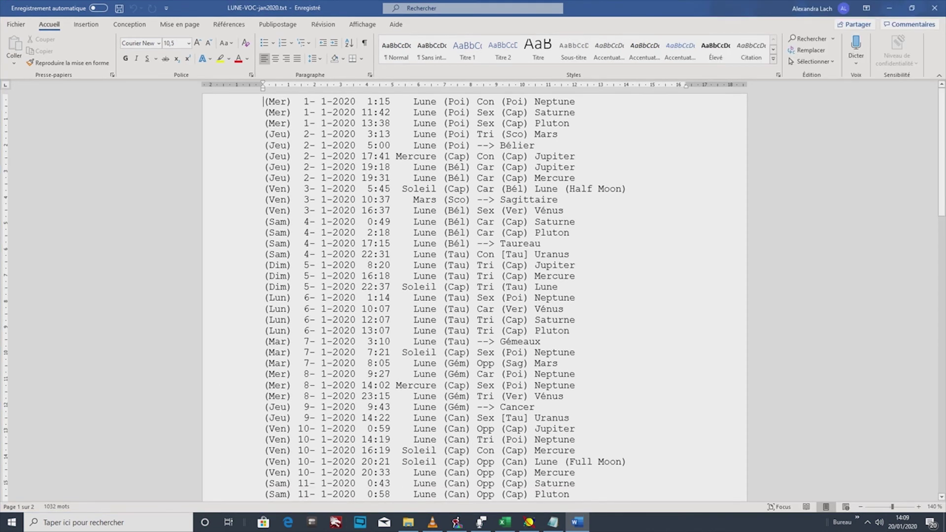
- Colour the lines where the Moon enters a new sign light blue throughout the January transit list
{"action": "left_click", "coordinate": [251, 146]}
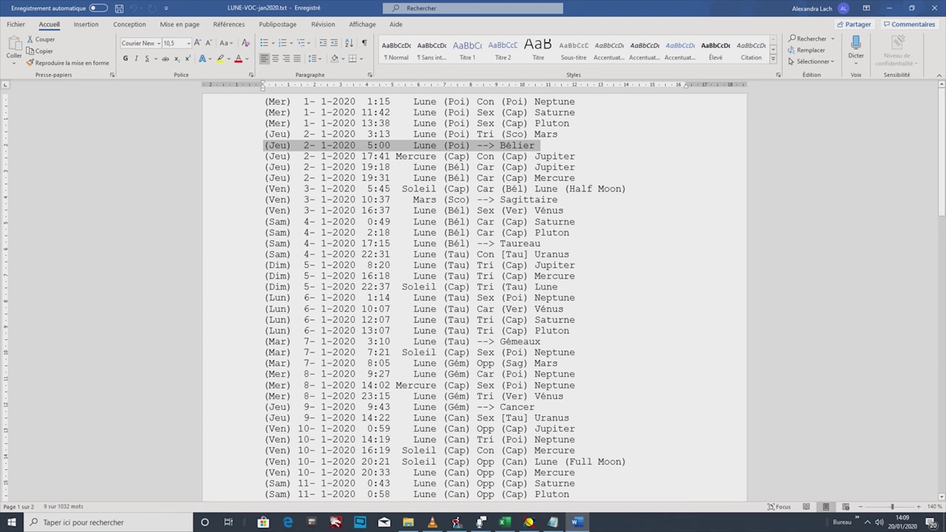
{"action": "left_click", "coordinate": [251, 243], "text": "ctrl"}
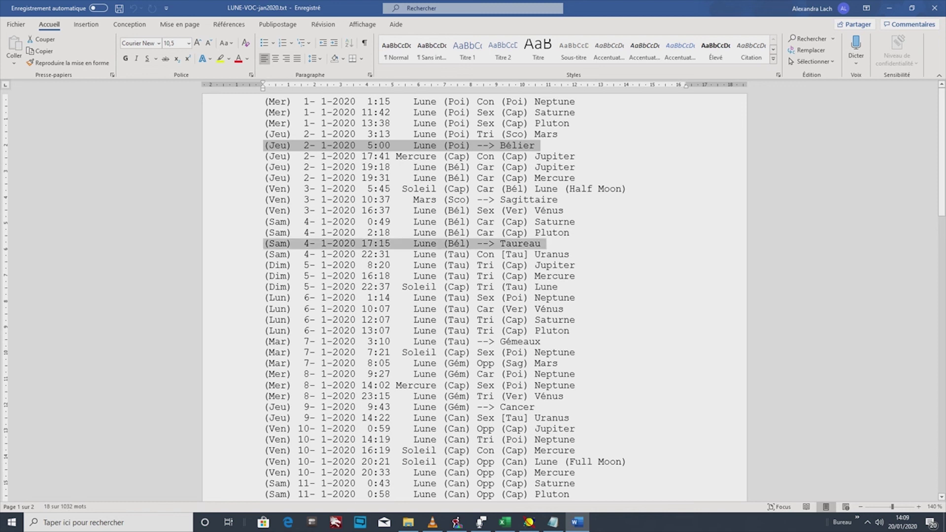
{"action": "left_click", "coordinate": [251, 341], "text": "ctrl"}
{"action": "left_click", "coordinate": [251, 406], "text": "ctrl"}
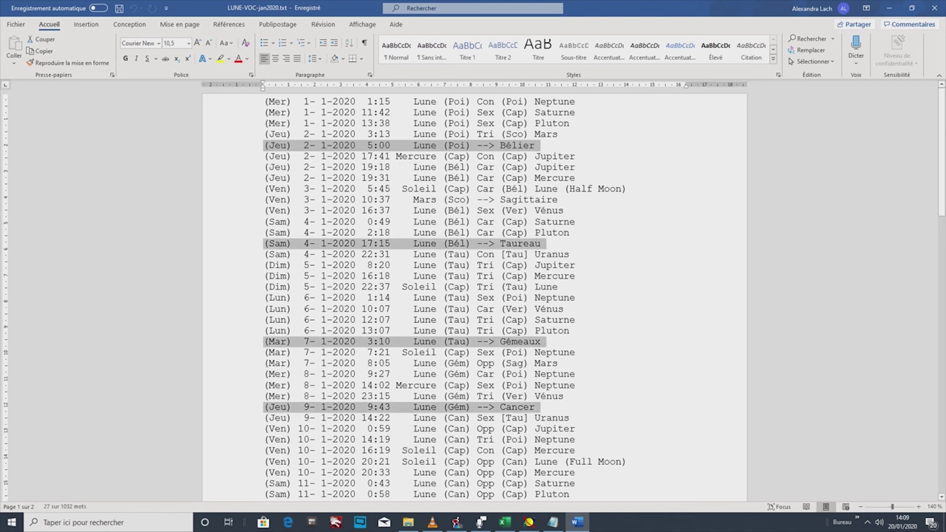
{"action": "left_click", "coordinate": [247, 58]}
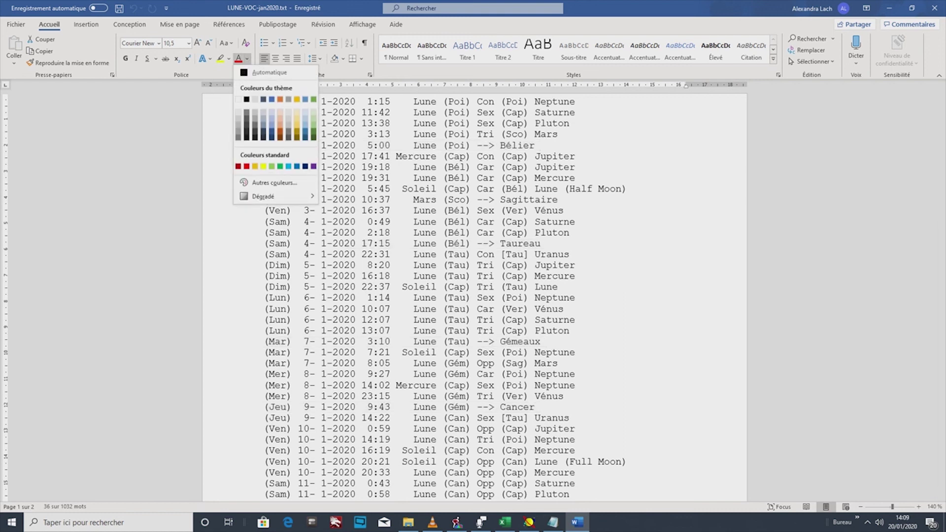
{"action": "left_click", "coordinate": [274, 112]}
{"action": "scroll", "coordinate": [473, 296], "scroll_direction": "down", "scroll_amount": 2}
{"action": "scroll", "coordinate": [472, 295], "scroll_direction": "down", "scroll_amount": 10}
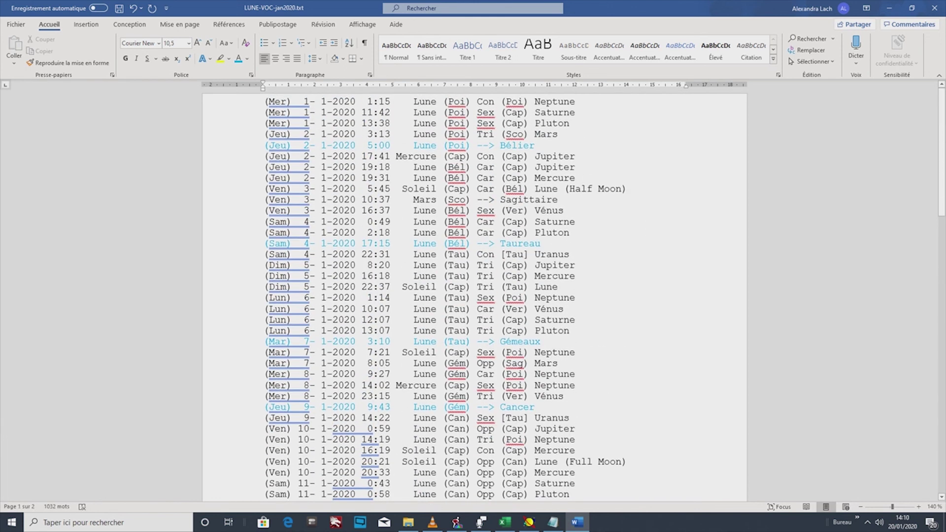
- Delete the surplus transit lines up to the Moon's entry into Balance, keeping only the last lunar aspect before each sign entry
{"action": "left_click_drag", "start_coordinate": [237, 102], "coordinate": [237, 124]}
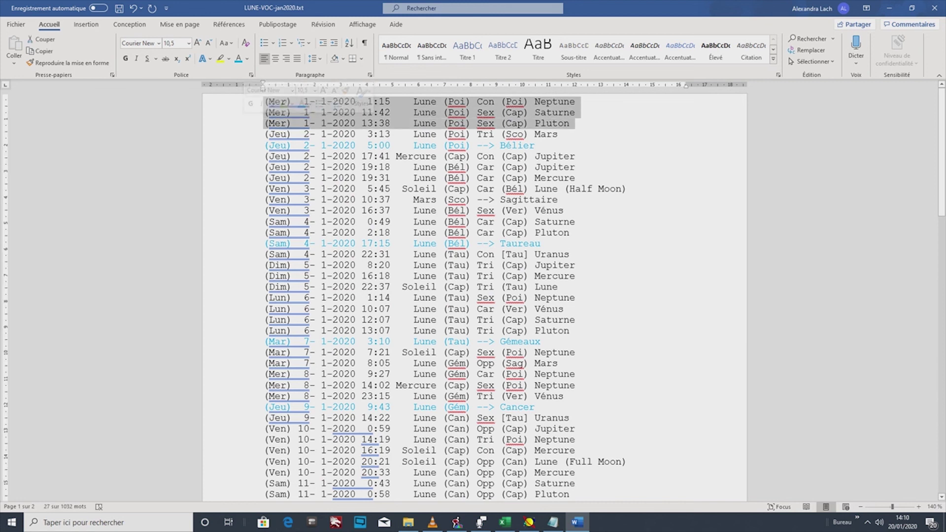
{"action": "key", "text": "Delete"}
{"action": "left_click_drag", "start_coordinate": [236, 123], "coordinate": [237, 156]}
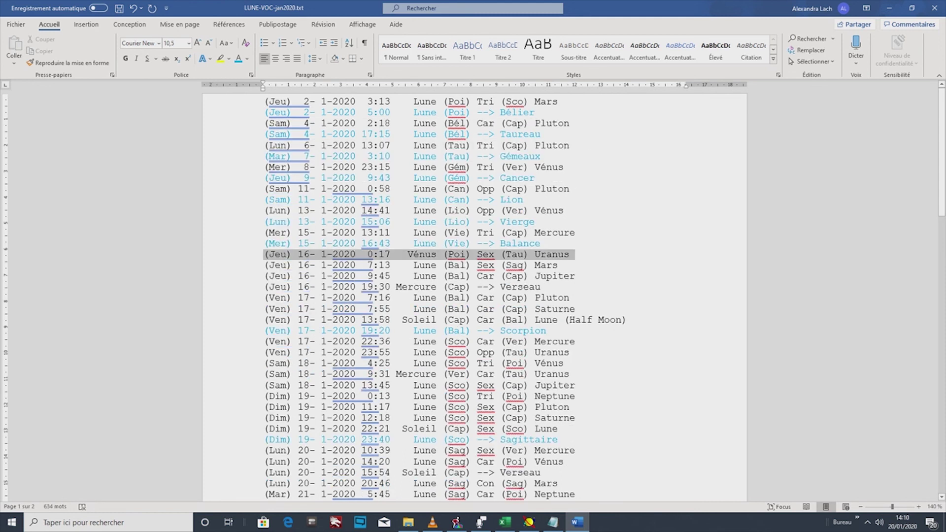
- Delete the transits between the Moon's entries into Balance and Scorpion, keeping only the 17 January 7:55 Lune Car Saturne line
{"action": "key", "text": "shift+Down"}
{"action": "key", "text": "shift+Down"}
{"action": "key", "text": "shift+Down"}
{"action": "key", "text": "shift+Down"}
{"action": "key", "text": "shift+Down"}
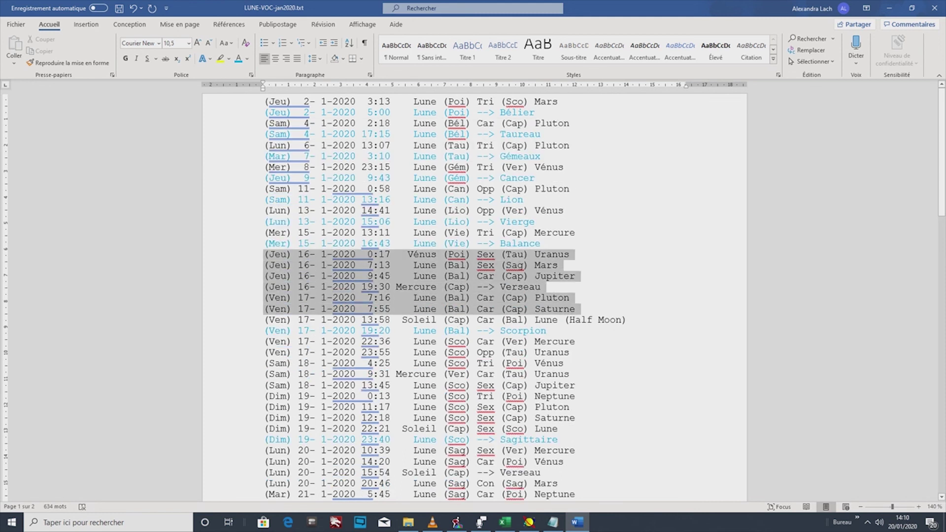
{"action": "key", "text": "shift+Up"}
{"action": "key", "text": "Delete"}
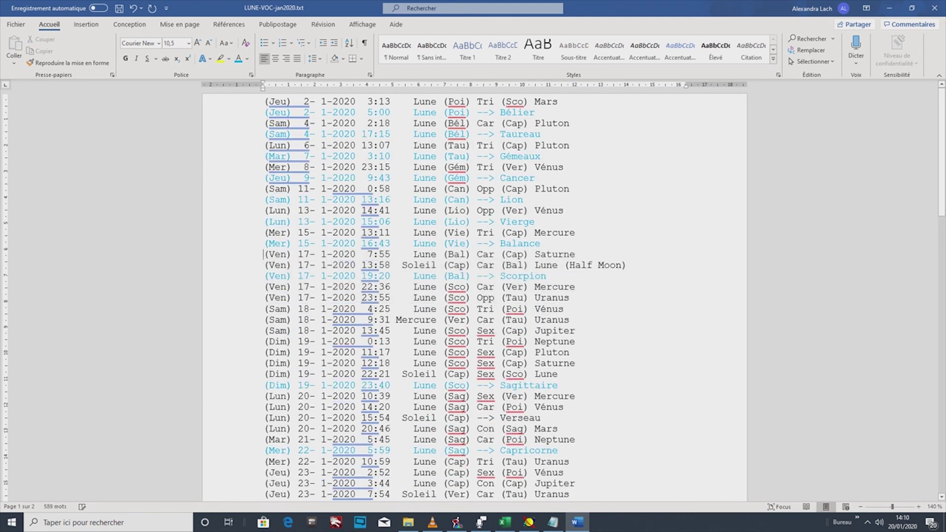
{"action": "key", "text": "Down"}
{"action": "key", "text": "shift+Down"}
{"action": "key", "text": "Delete"}
- Delete the transits between the Scorpion and Sagittaire entries, keeping only the 19 January 22:21 Soleil Sex Lune line
{"action": "key", "text": "shift+Down"}
{"action": "key", "text": "shift+Down"}
{"action": "key", "text": "shift+Down"}
{"action": "key", "text": "shift+Down"}
{"action": "key", "text": "shift+Down"}
{"action": "key", "text": "shift+Down"}
{"action": "key", "text": "shift+Down"}
{"action": "key", "text": "shift+Down"}
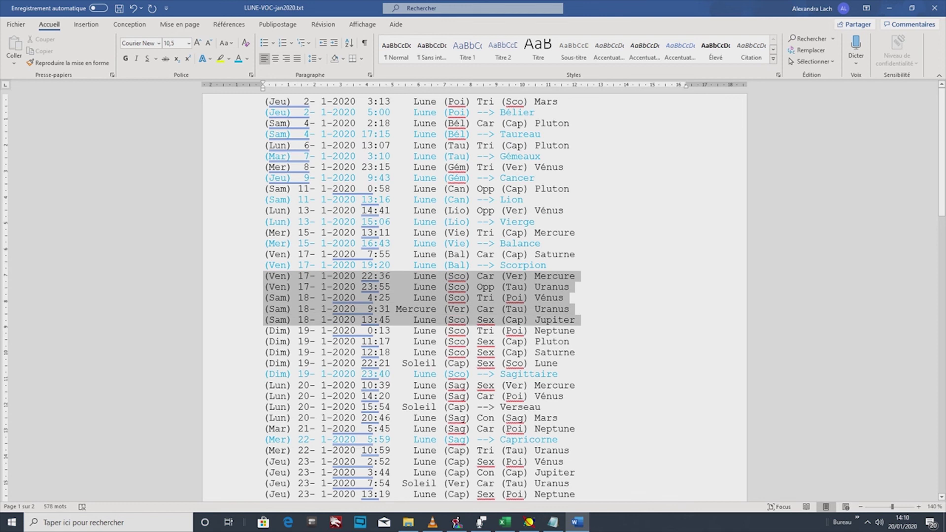
{"action": "key", "text": "Delete"}
- Delete the transits between the Sagittaire and Capricorne entries, keeping only the 21 January 5:45 Lune Car Neptune line
{"action": "key", "text": "Down"}
{"action": "key", "text": "Down"}
{"action": "key", "text": "shift+Down"}
{"action": "key", "text": "shift+Down"}
{"action": "key", "text": "shift+Down"}
{"action": "key", "text": "shift+Down"}
{"action": "key", "text": "Delete"}
- Delete the transits between the Capricorne and Verseau entries, keeping only the 24 January 3:08 Lune Con Saturne line
{"action": "key", "text": "Down"}
{"action": "key", "text": "Down"}
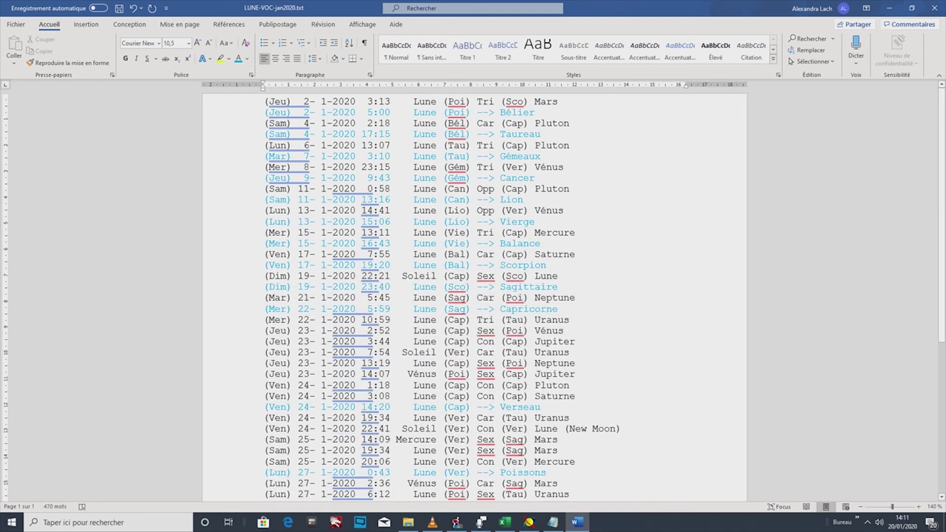
{"action": "key", "text": "shift+Down"}
{"action": "key", "text": "shift+Down"}
{"action": "key", "text": "shift+Down"}
{"action": "key", "text": "shift+Down"}
{"action": "key", "text": "shift+Down"}
{"action": "key", "text": "shift+Down"}
{"action": "key", "text": "shift+Down"}
{"action": "key", "text": "Delete"}
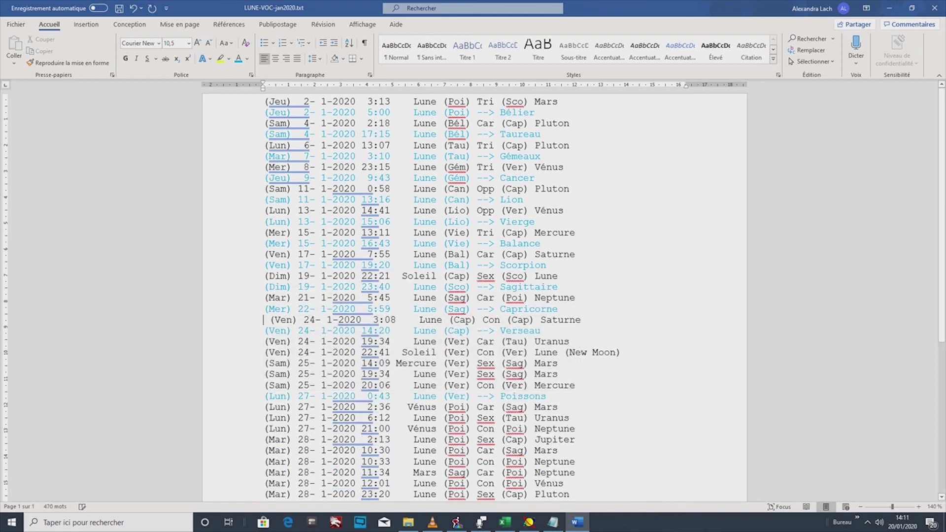
- Delete the transits between the Verseau and Poissons entries, keeping only the 25 January 20:06 Lune Con Mercure line
{"action": "key", "text": "Down"}
{"action": "key", "text": "Down"}
{"action": "key", "text": "shift+Down"}
{"action": "key", "text": "shift+Down"}
{"action": "key", "text": "shift+Down"}
{"action": "key", "text": "shift+Down"}
{"action": "key", "text": "Delete"}
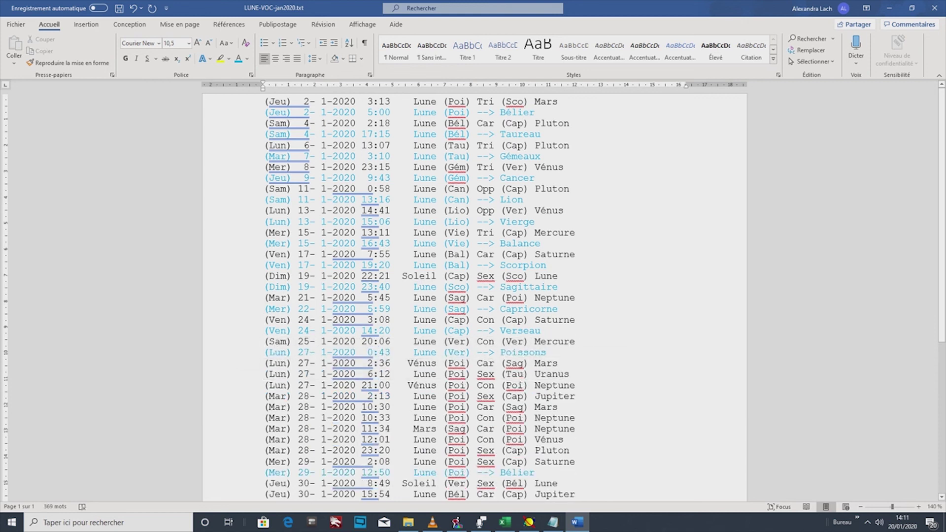
- Delete the transits between the Poissons and Bélier entries, keeping only the 29 January 2:08 Lune Sex Saturne line
{"action": "key", "text": "shift+Down"}
{"action": "key", "text": "shift+Down"}
{"action": "key", "text": "shift+Down"}
{"action": "key", "text": "shift+Down"}
{"action": "key", "text": "shift+Down"}
{"action": "key", "text": "shift+Down"}
{"action": "key", "text": "shift+Down"}
{"action": "key", "text": "shift+Down"}
{"action": "key", "text": "shift+Down"}
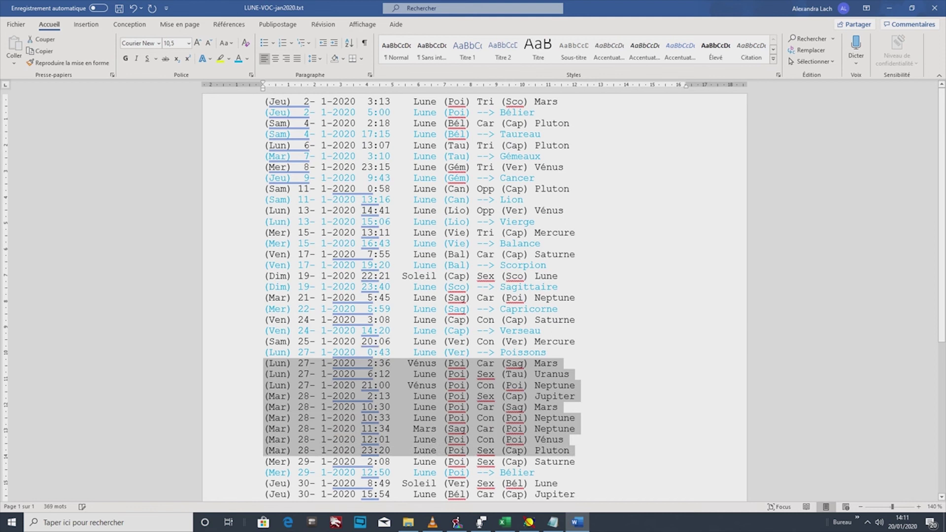
{"action": "key", "text": "Delete"}
- Delete all remaining transit lines of 30 and 31 January after the Moon's 29 January entry into Bélier
{"action": "scroll", "coordinate": [473, 295], "scroll_direction": "down", "scroll_amount": 5}
{"action": "key", "text": "Down"}
{"action": "key", "text": "Down"}
{"action": "key", "text": "shift+Down"}
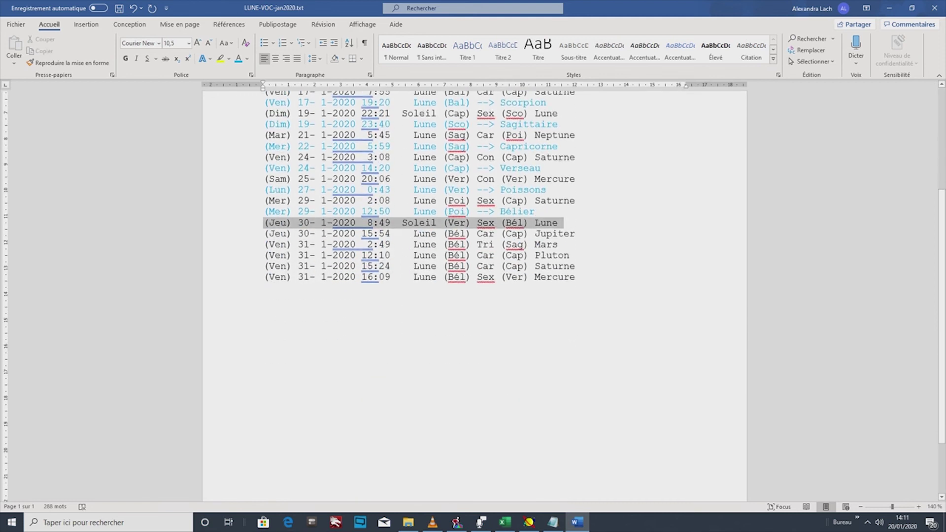
{"action": "key", "text": "shift+Down"}
{"action": "key", "text": "shift+Down"}
{"action": "key", "text": "shift+Down"}
{"action": "key", "text": "shift+Down"}
{"action": "key", "text": "shift+Down"}
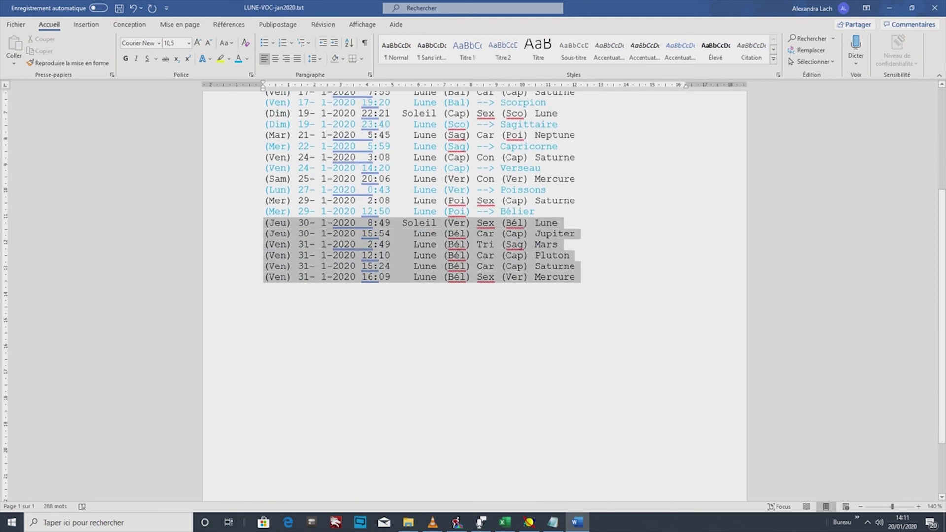
{"action": "key", "text": "Delete"}
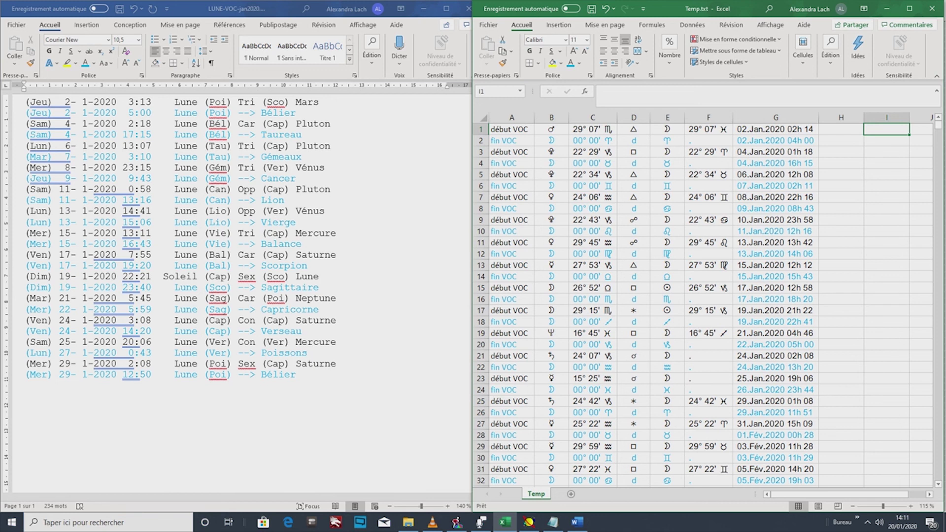
- Compare the time of the first 2 January aspect in the Word list with the first début VOC row in Excel
{"action": "key", "text": "alt+Tab"}
{"action": "left_click_drag", "start_coordinate": [128, 102], "coordinate": [151, 102]}
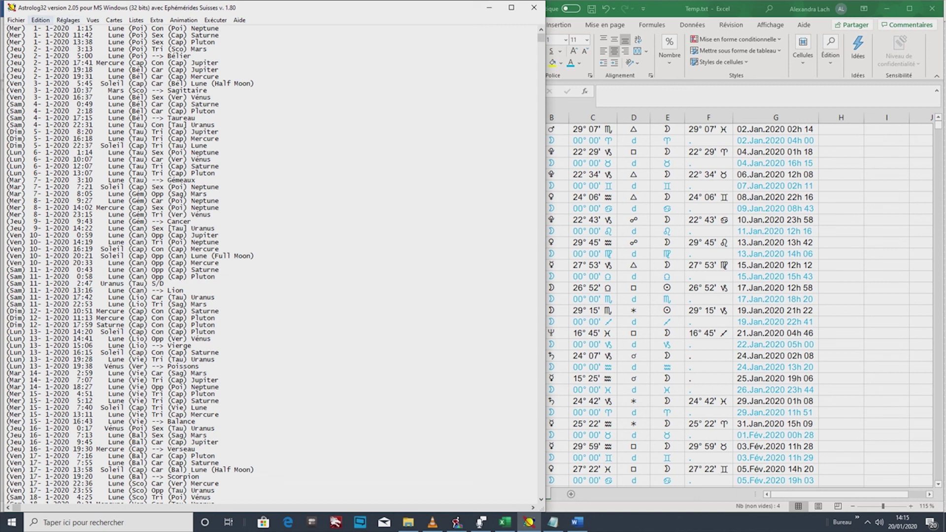
- Switch to Astrolog32 and set the main chart's time zone (Fuseau) to 0 to recalculate the transit list
{"action": "left_click", "coordinate": [41, 20]}
{"action": "left_click", "coordinate": [69, 29]}
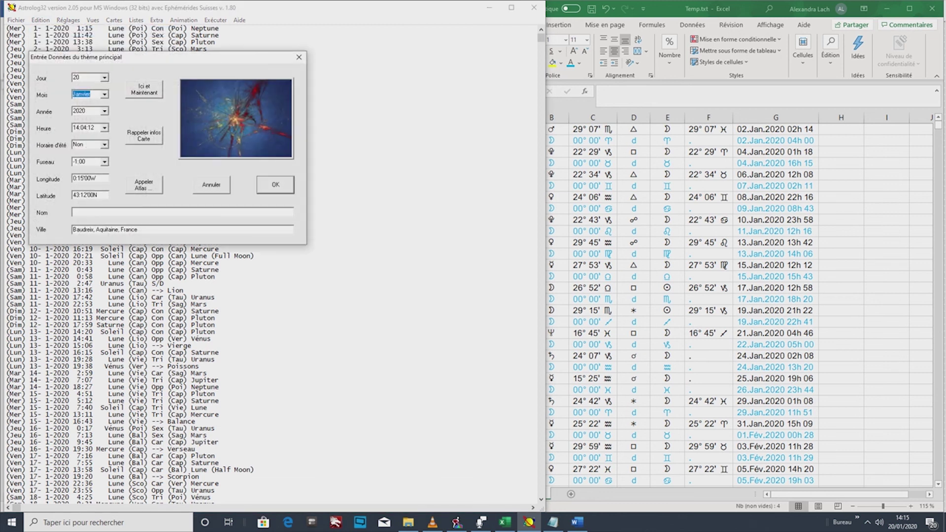
{"action": "left_click", "coordinate": [79, 161]}
{"action": "type", "text": "0"}
{"action": "key", "text": "Return"}
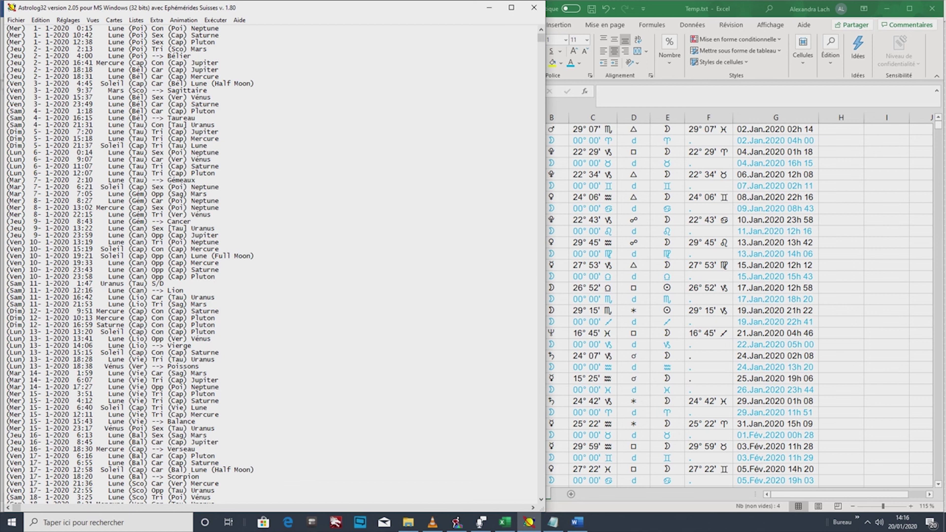
- Switch to Excel and select B23:E23 to examine the Mercury–Moon conjunction of 25 January
{"action": "left_click_drag", "start_coordinate": [552, 379], "coordinate": [666, 378]}
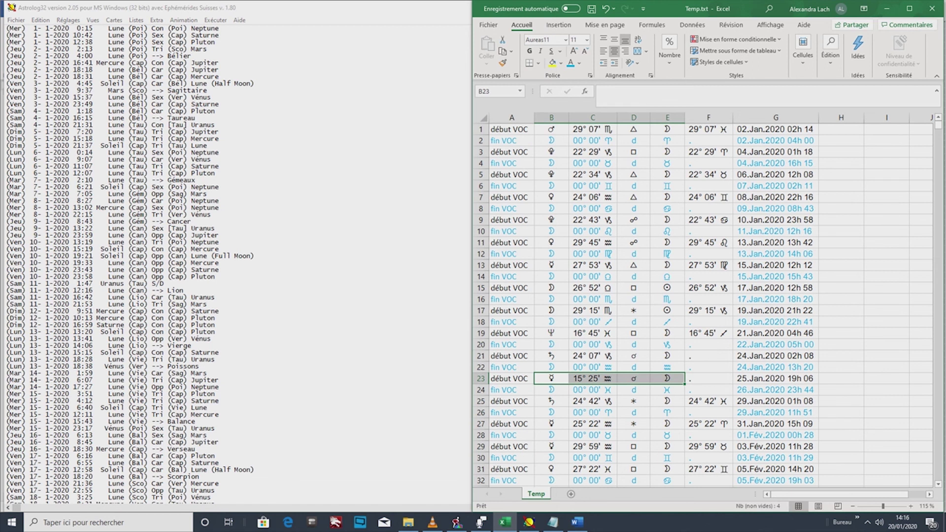